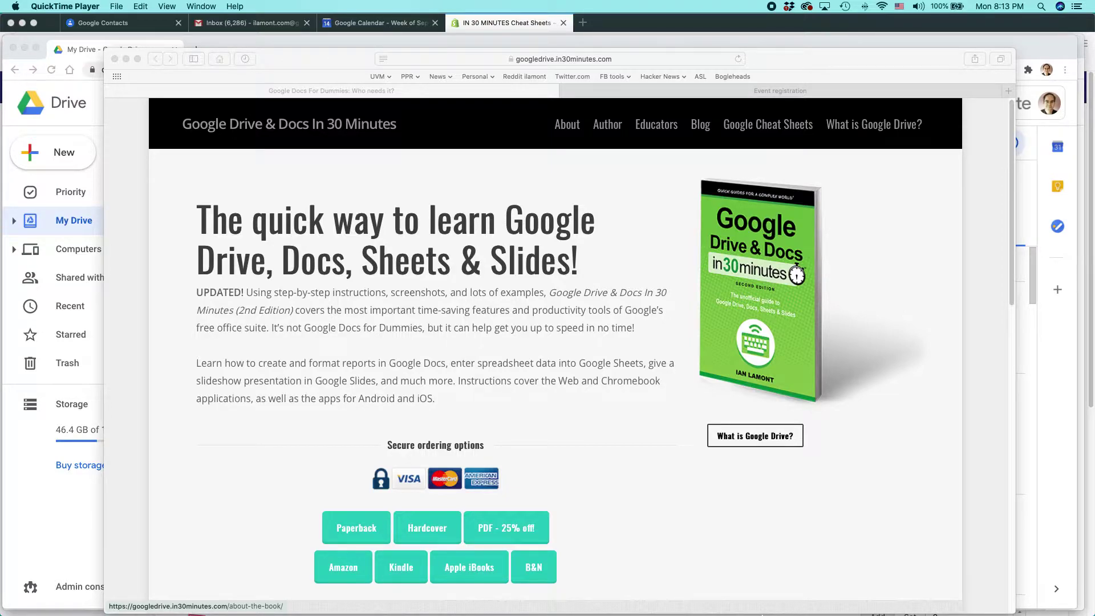
Switch from Safari to the Chrome window showing Google Drive's My Drive.
{"action": "key", "text": "super+Tab"}
{"action": "key", "text": "super+Tab"}
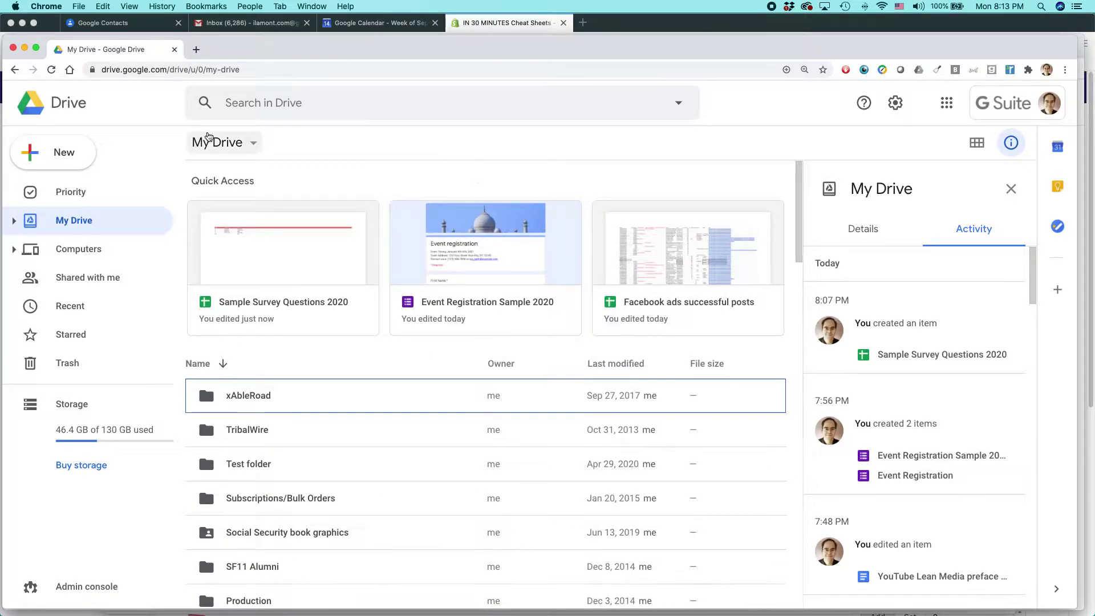
Create a blank Google Form from Drive's New menu.
{"action": "left_click", "coordinate": [81, 160]}
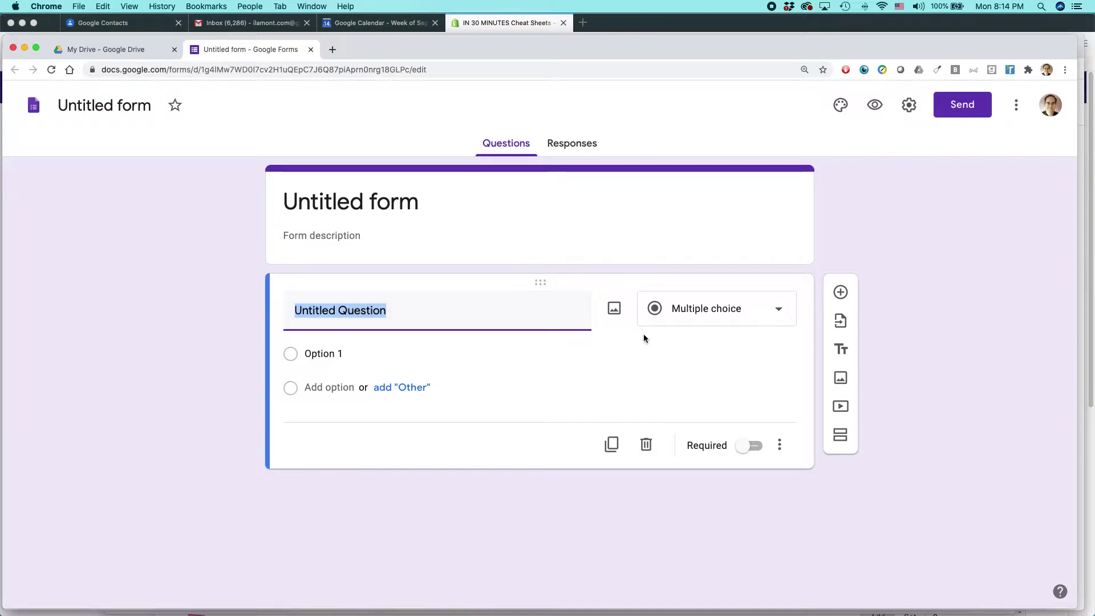
Choose the Pet preferences form as the import source and tick both its questions.
{"action": "left_click", "coordinate": [850, 326]}
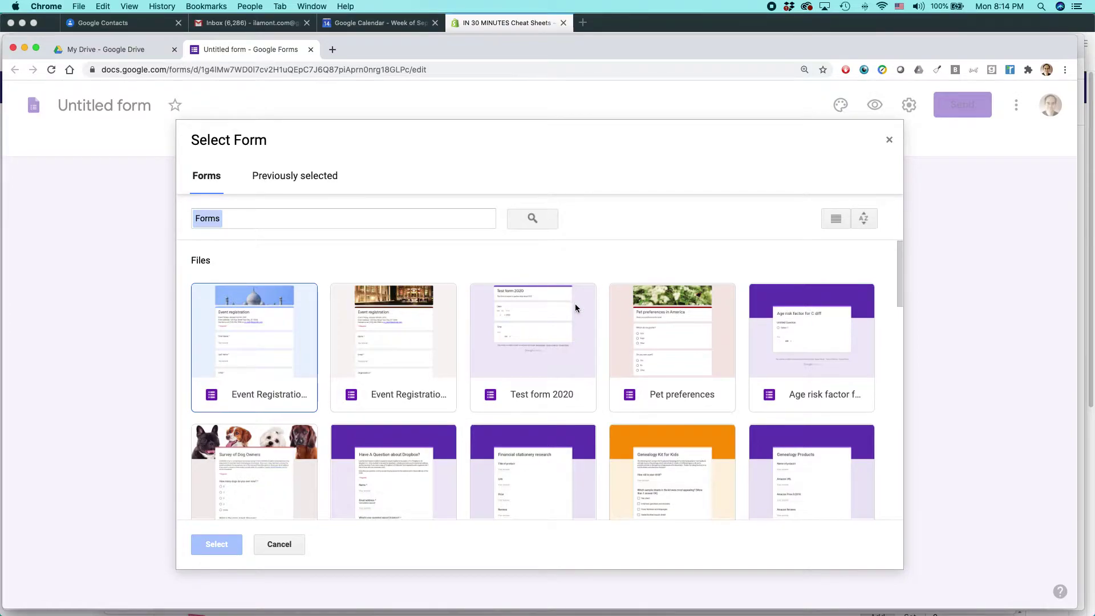
{"action": "scroll", "coordinate": [576, 305], "scroll_direction": "down", "scroll_amount": 2}
{"action": "scroll", "coordinate": [575, 307], "scroll_direction": "up", "scroll_amount": 2}
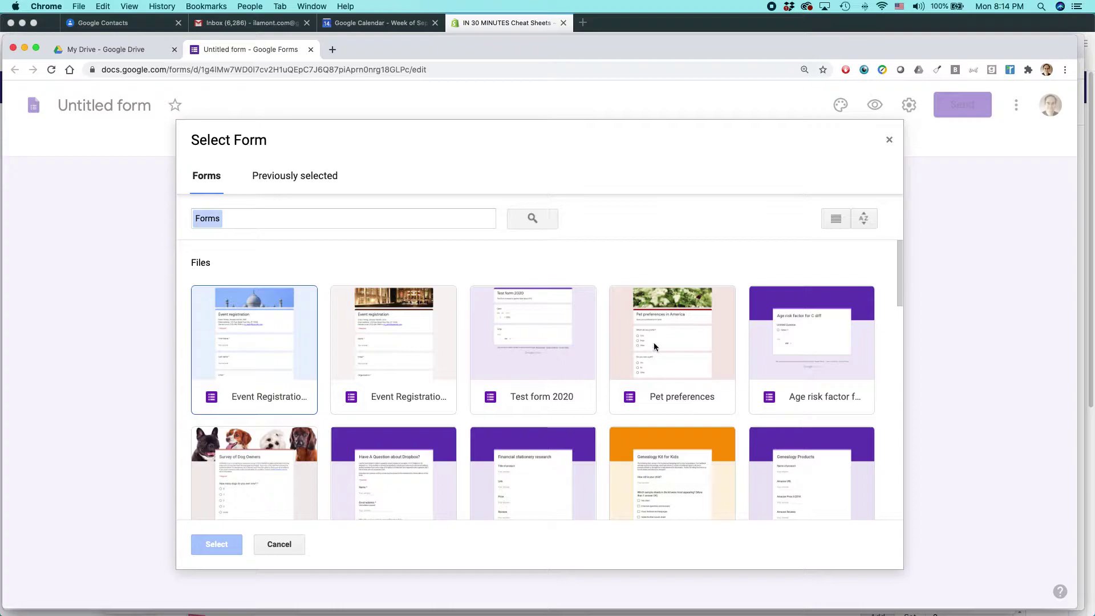
{"action": "left_click", "coordinate": [674, 377]}
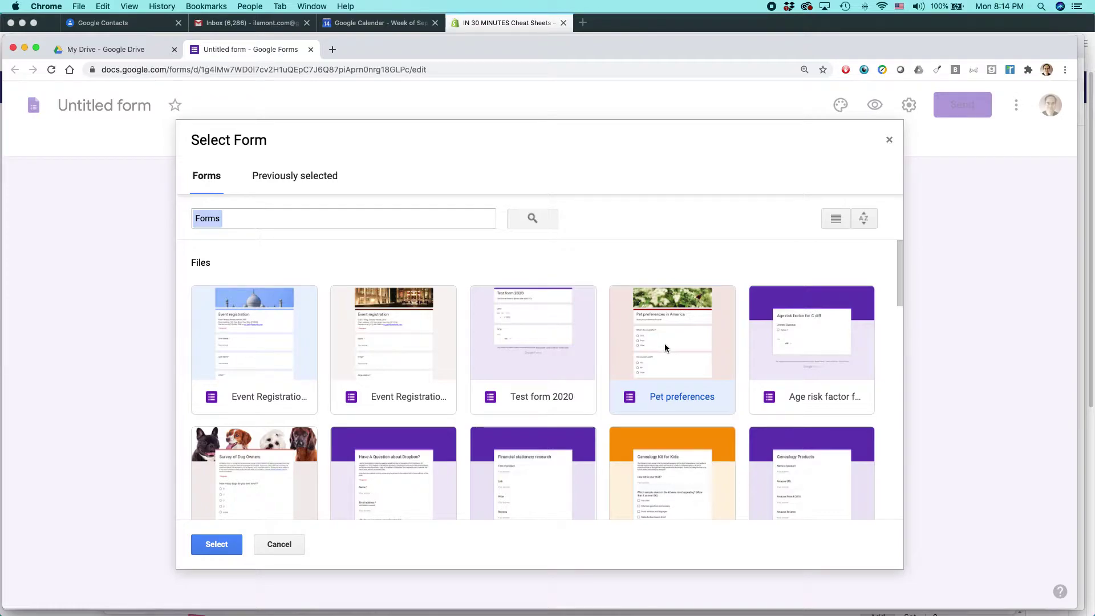
{"action": "left_click", "coordinate": [230, 549]}
{"action": "left_click", "coordinate": [227, 546]}
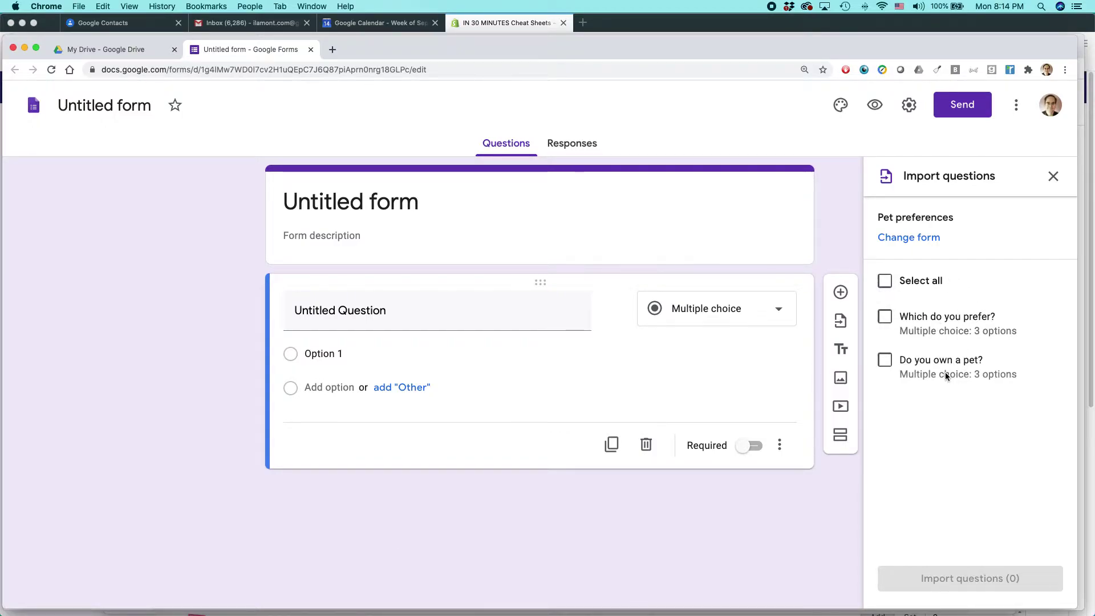
{"action": "left_click", "coordinate": [885, 281]}
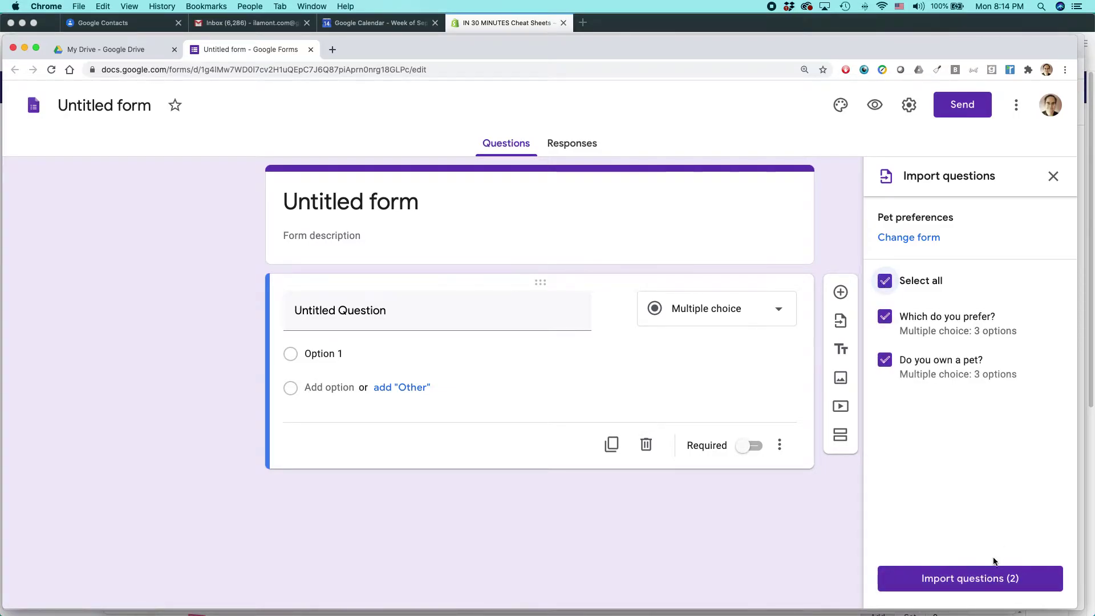
Import 'Which do you prefer?' and 'Do you own a pet?' into the form and review them.
{"action": "left_click", "coordinate": [984, 578]}
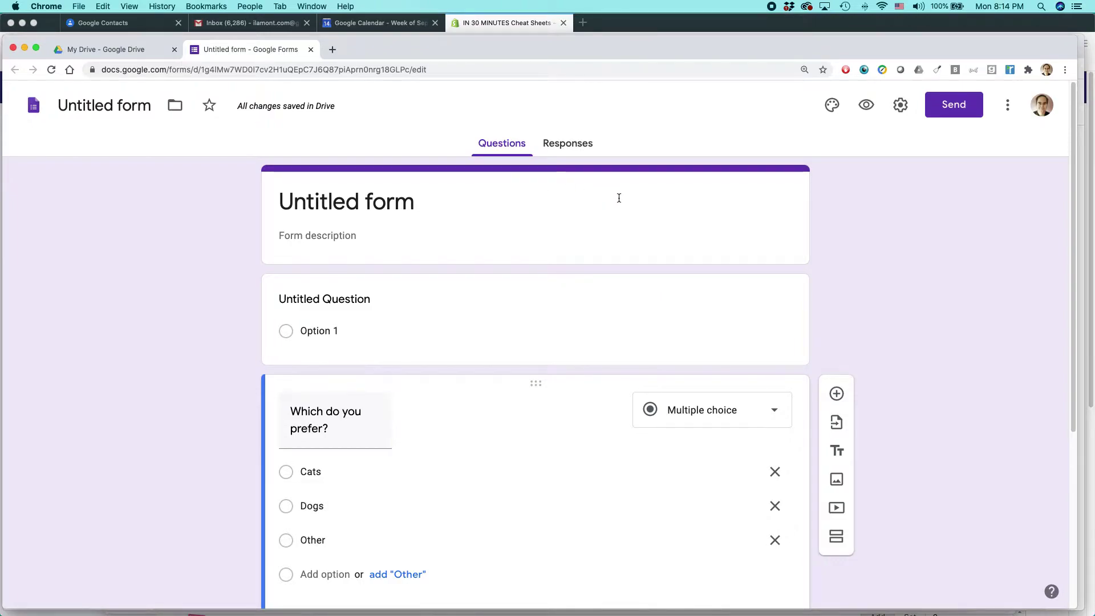
{"action": "scroll", "coordinate": [550, 300], "scroll_direction": "down", "scroll_amount": 5}
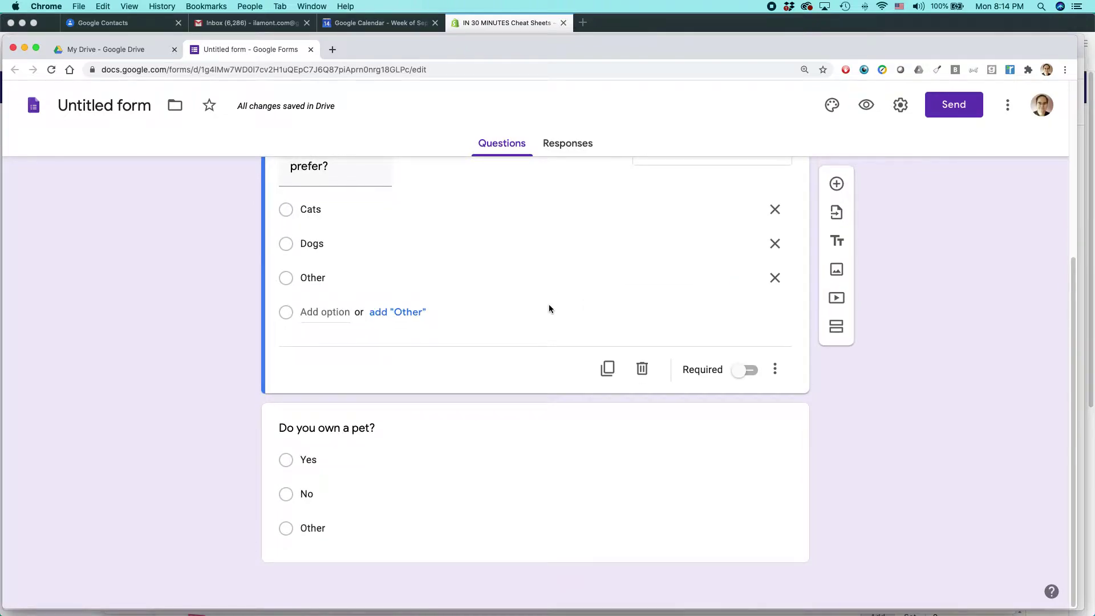
{"action": "scroll", "coordinate": [549, 303], "scroll_direction": "up", "scroll_amount": 5}
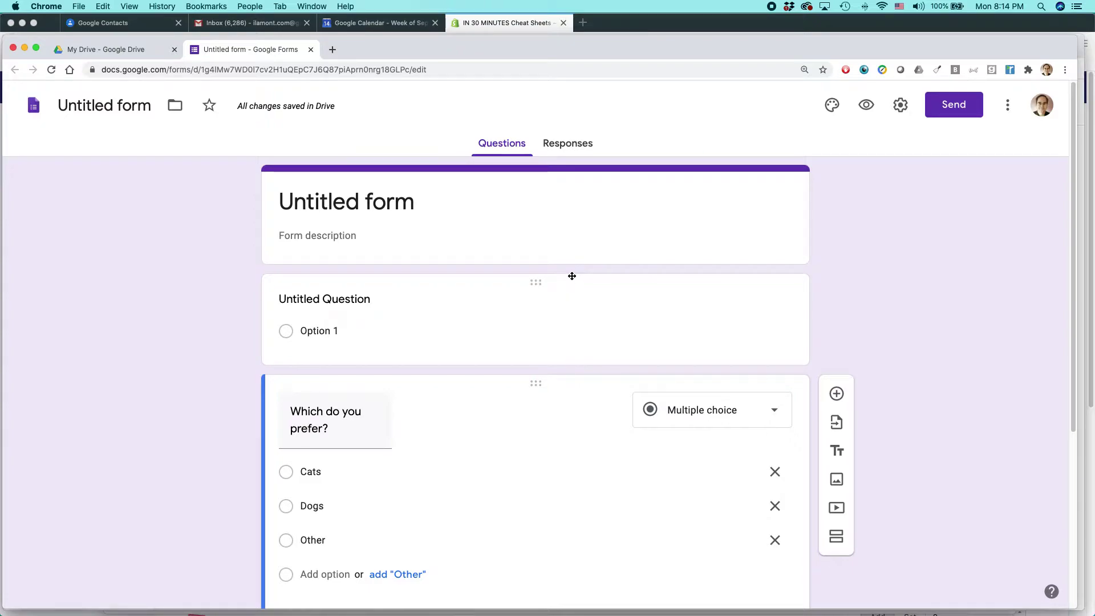
{"action": "scroll", "coordinate": [572, 277], "scroll_direction": "down", "scroll_amount": 3}
{"action": "scroll", "coordinate": [572, 276], "scroll_direction": "up", "scroll_amount": 3}
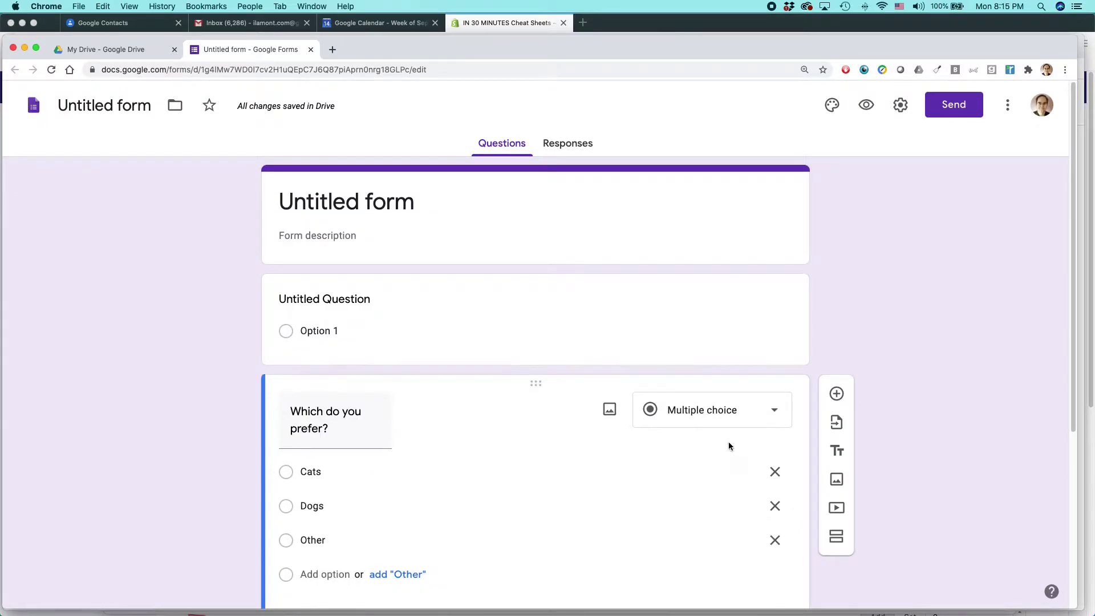
{"action": "scroll", "coordinate": [713, 416], "scroll_direction": "down", "scroll_amount": 5}
Delete the 'Do you own a pet?' and 'Which do you prefer?' questions, keeping Untitled Question.
{"action": "left_click", "coordinate": [758, 439]}
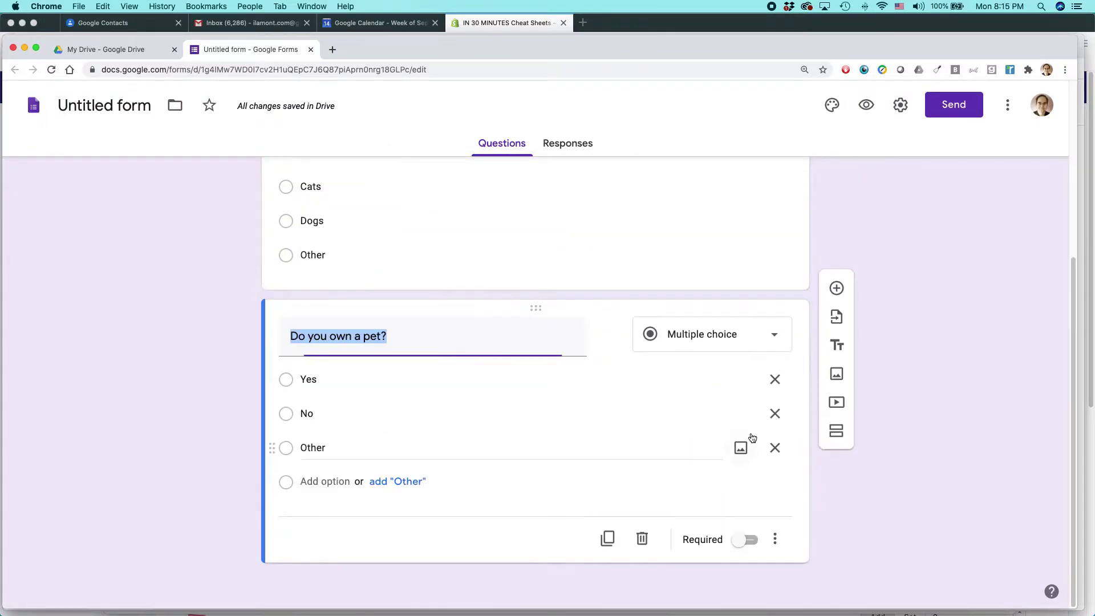
{"action": "left_click", "coordinate": [642, 539]}
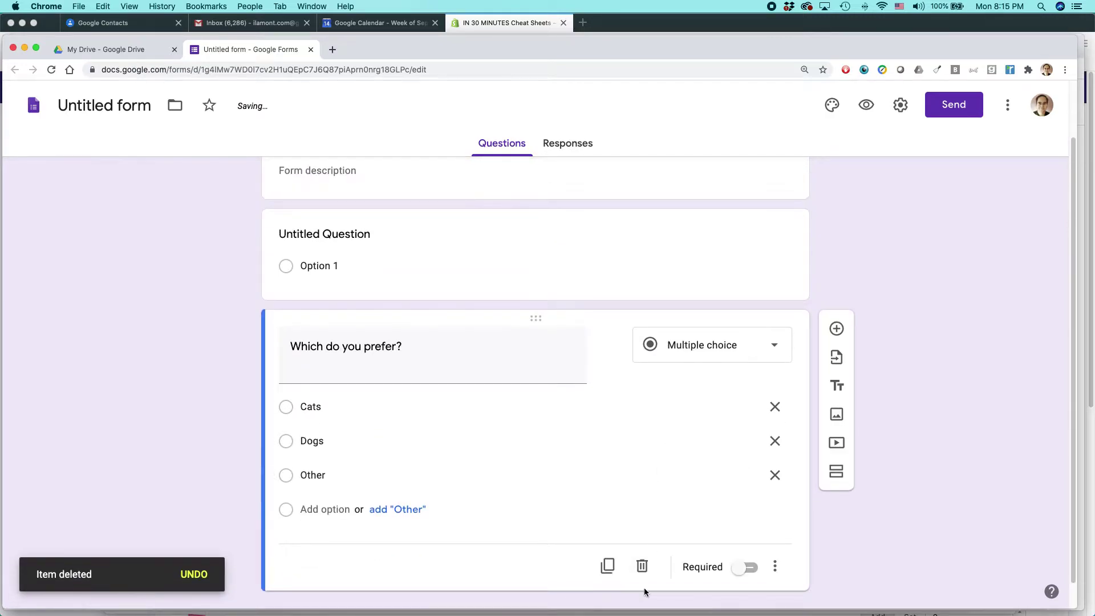
{"action": "left_click", "coordinate": [642, 566]}
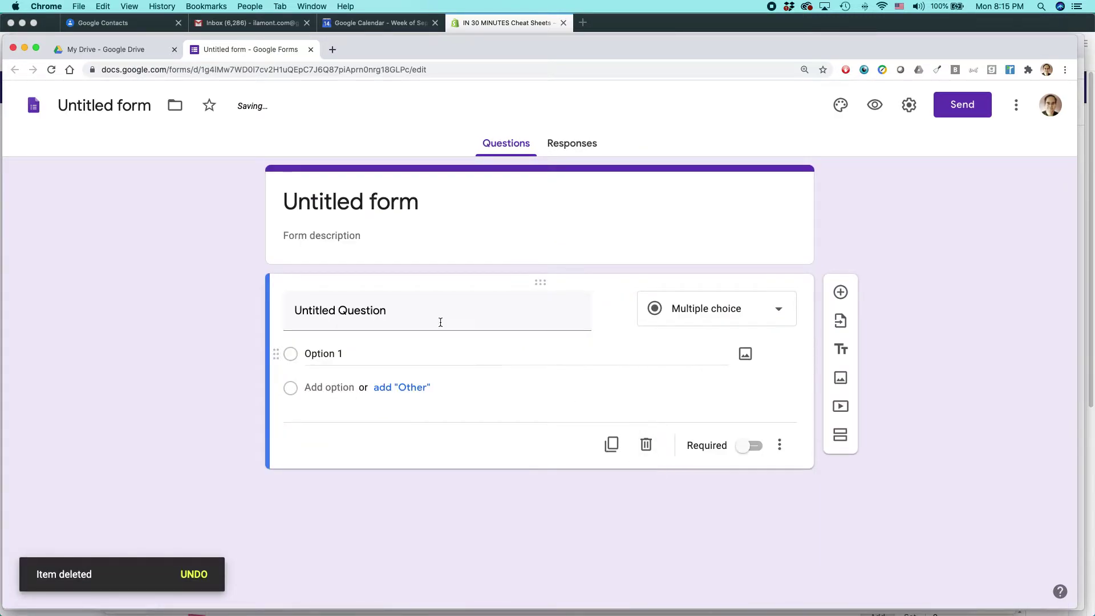
{"action": "left_click", "coordinate": [370, 315]}
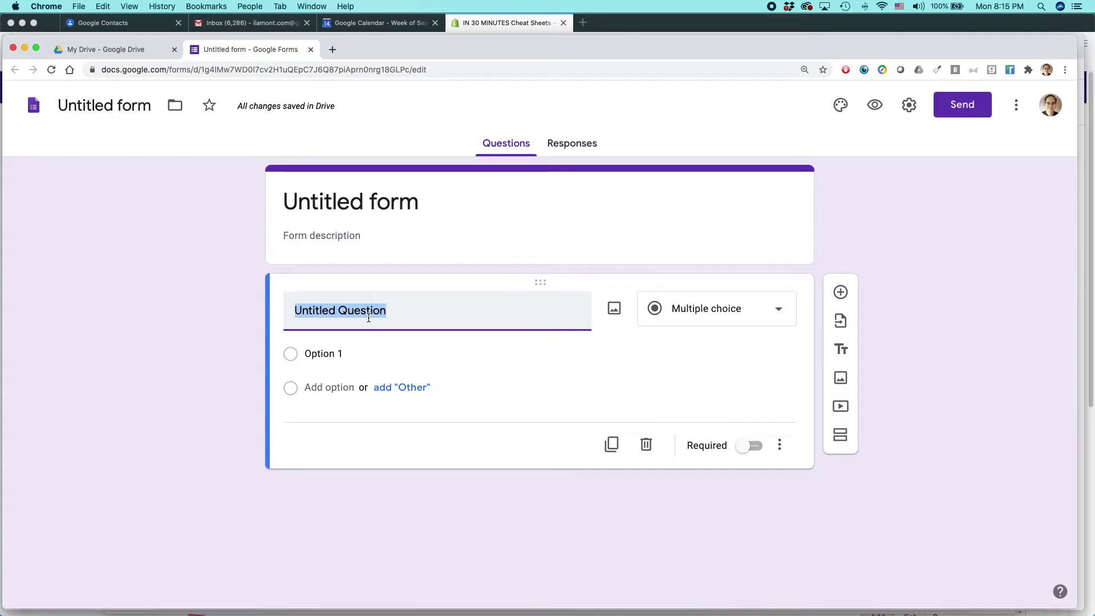
{"action": "key", "text": "super+grave"}
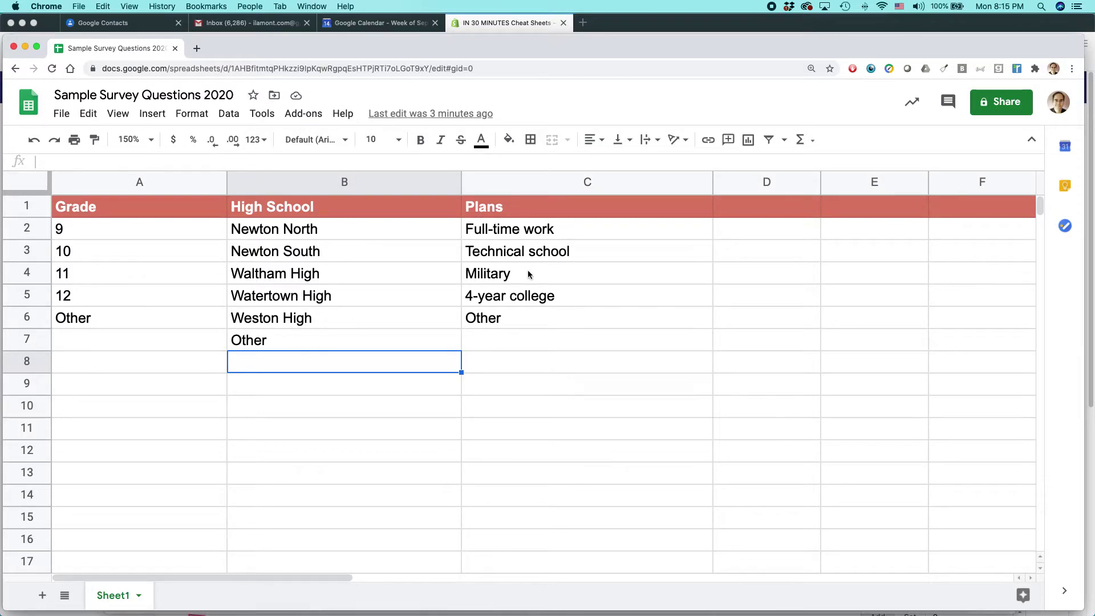
Copy the grade value 9 from cell A2 of the survey spreadsheet.
{"action": "left_click", "coordinate": [126, 230]}
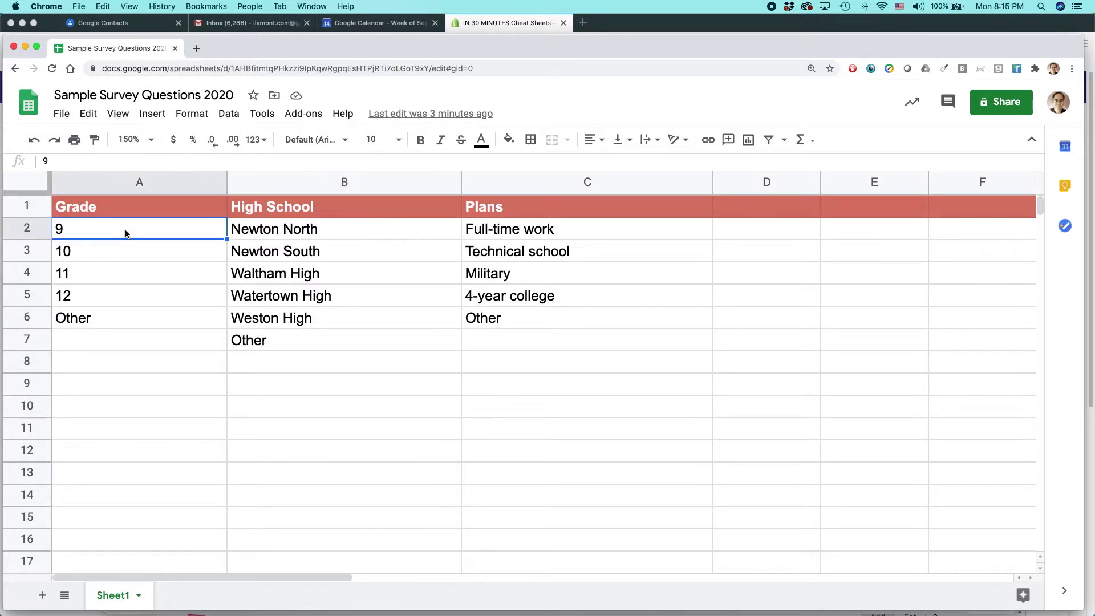
{"action": "key", "text": "super+c"}
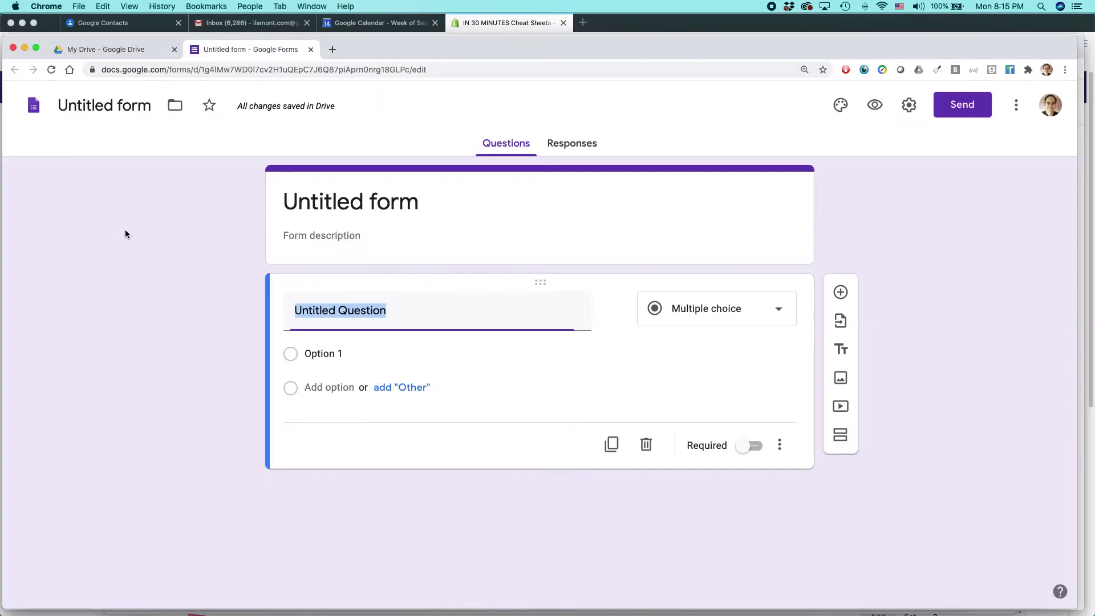
Title the question 'What grade are you in?' and enter 9 as its first option.
{"action": "type", "text": "What gr"}
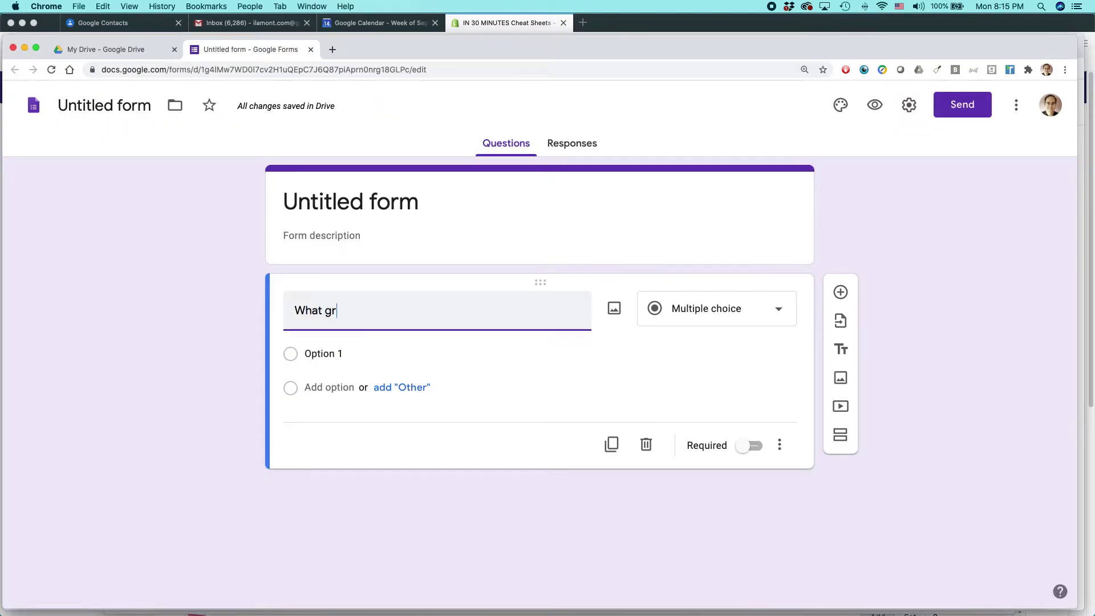
{"action": "type", "text": "ade are you in>"}
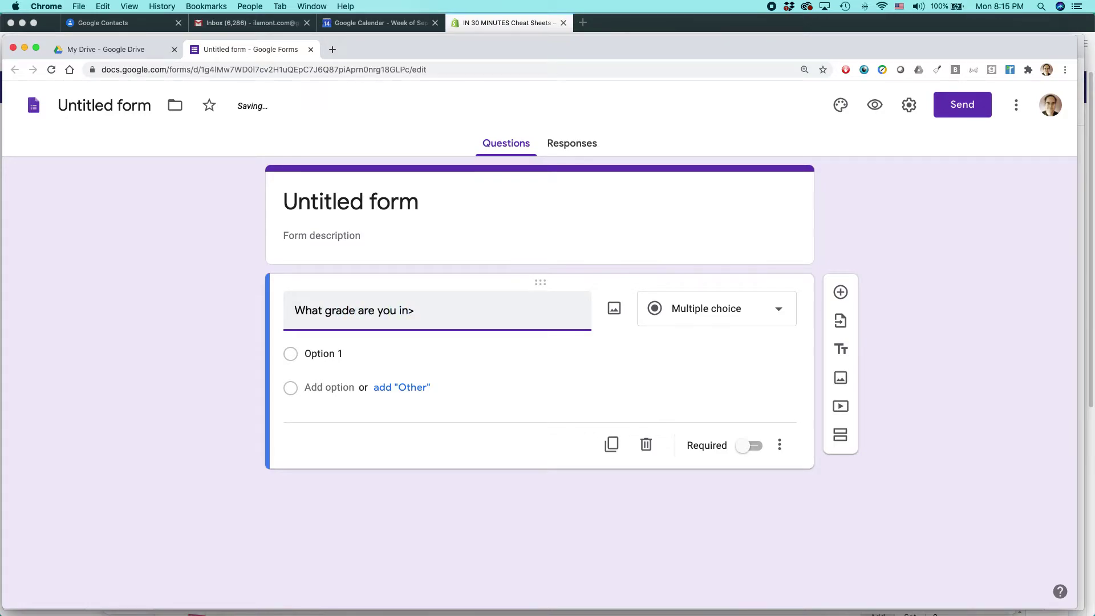
{"action": "key", "text": "BackSpace"}
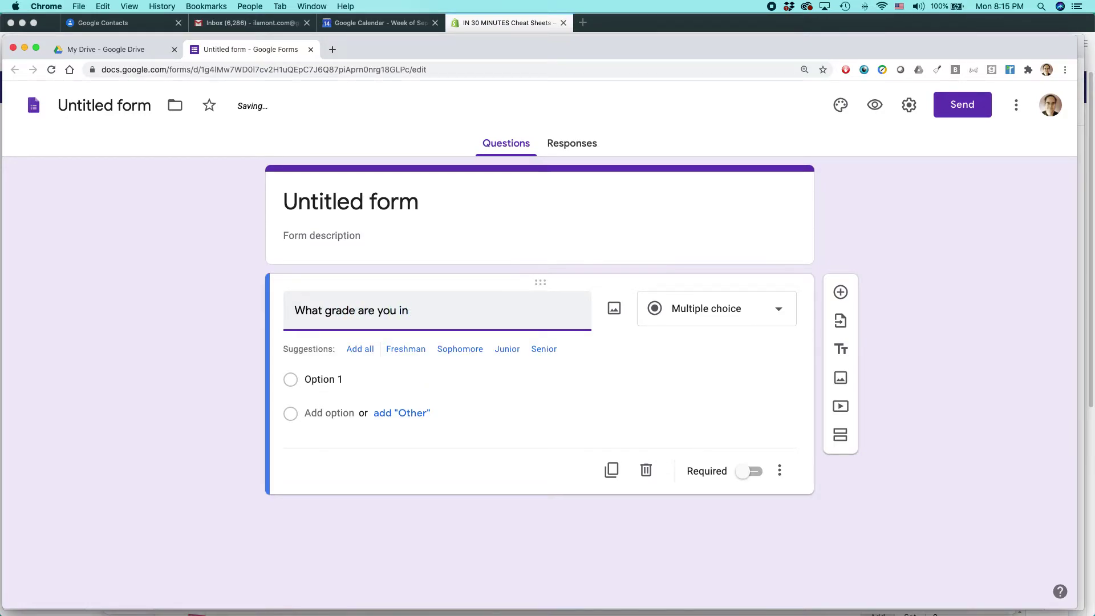
{"action": "type", "text": "?"}
{"action": "left_click", "coordinate": [327, 381]}
{"action": "type", "text": "9"}
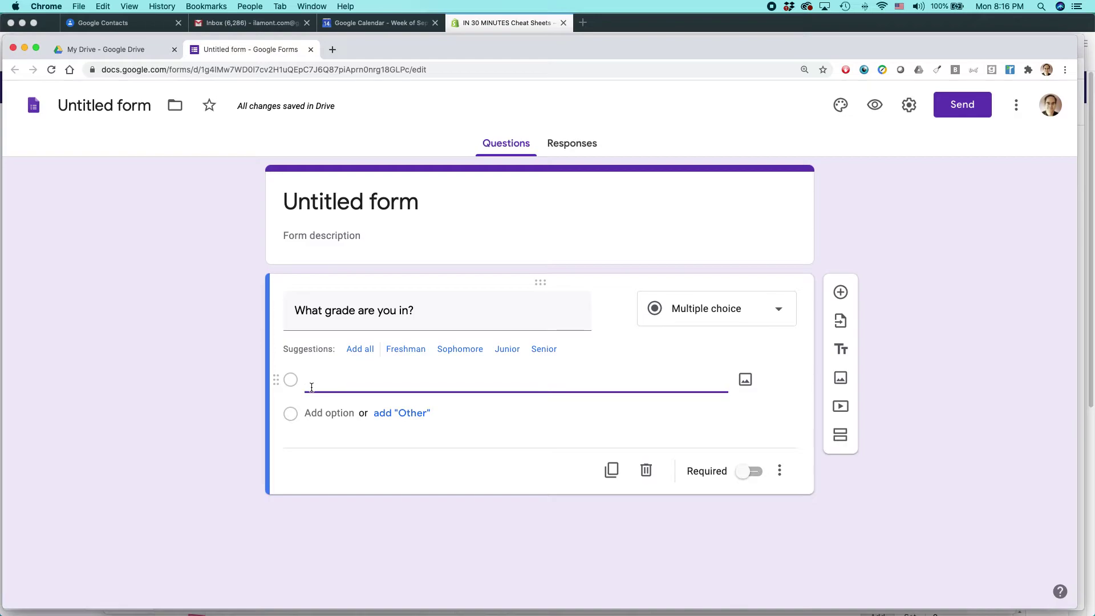
Copy the grade values from column A and paste them as the answer options.
{"action": "key", "text": "super+grave"}
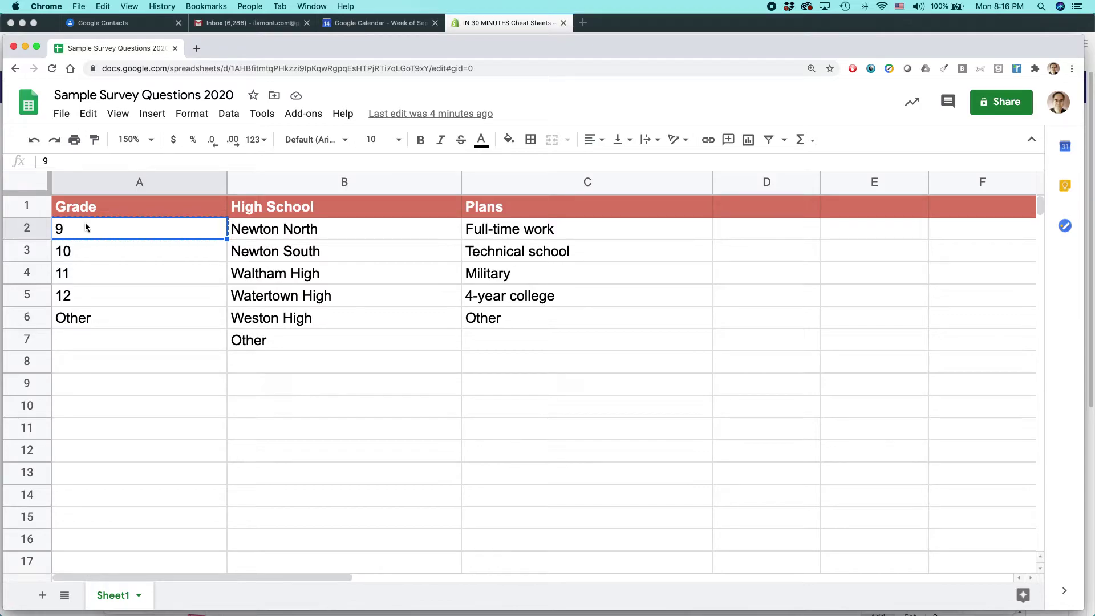
{"action": "key", "text": "shift+Down"}
{"action": "key", "text": "shift+Down"}
{"action": "key", "text": "shift+Down"}
{"action": "key", "text": "shift+Down"}
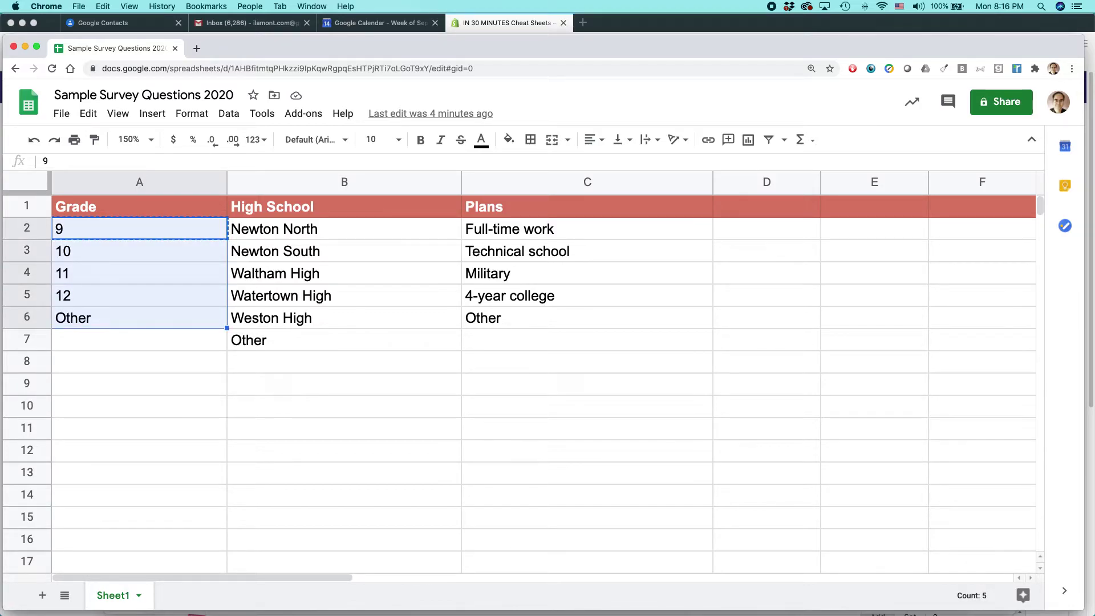
{"action": "key", "text": "super+c"}
{"action": "key", "text": "super+grave"}
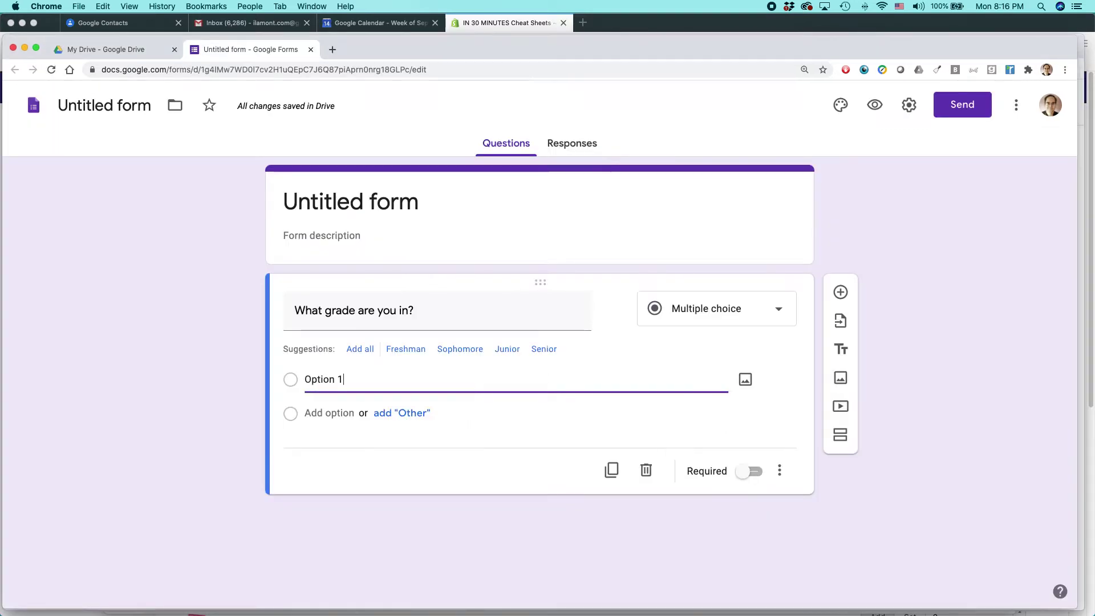
{"action": "double_click", "coordinate": [324, 378]}
{"action": "left_click", "coordinate": [324, 378]}
{"action": "triple_click", "coordinate": [331, 379]}
{"action": "key", "text": "super+v"}
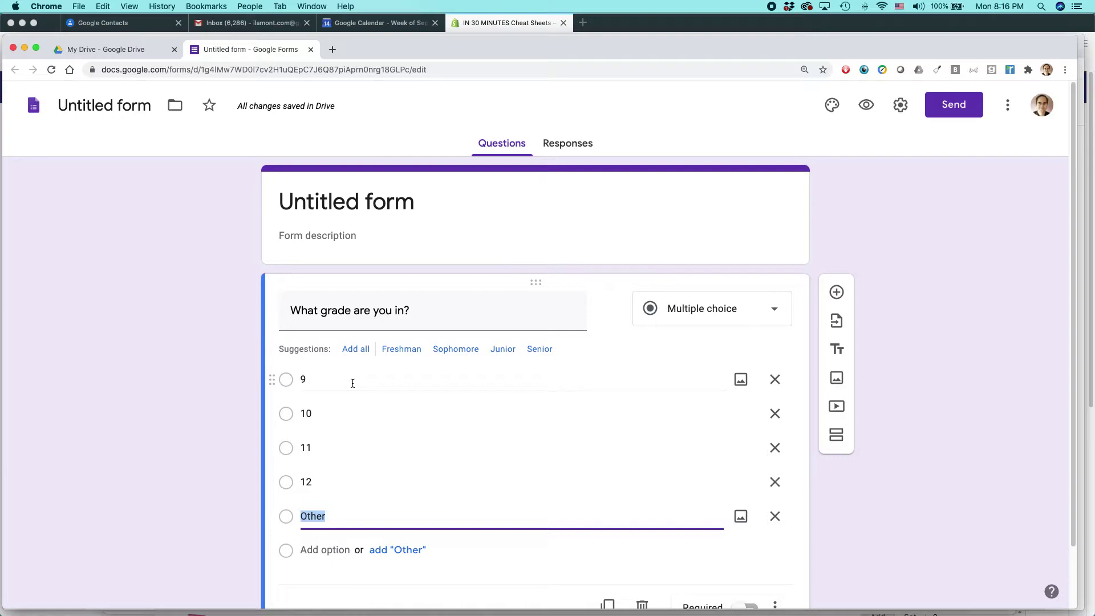
Make the grade question required and add a new blank question.
{"action": "scroll", "coordinate": [351, 384], "scroll_direction": "down", "scroll_amount": 1}
{"action": "scroll", "coordinate": [353, 384], "scroll_direction": "down", "scroll_amount": 1}
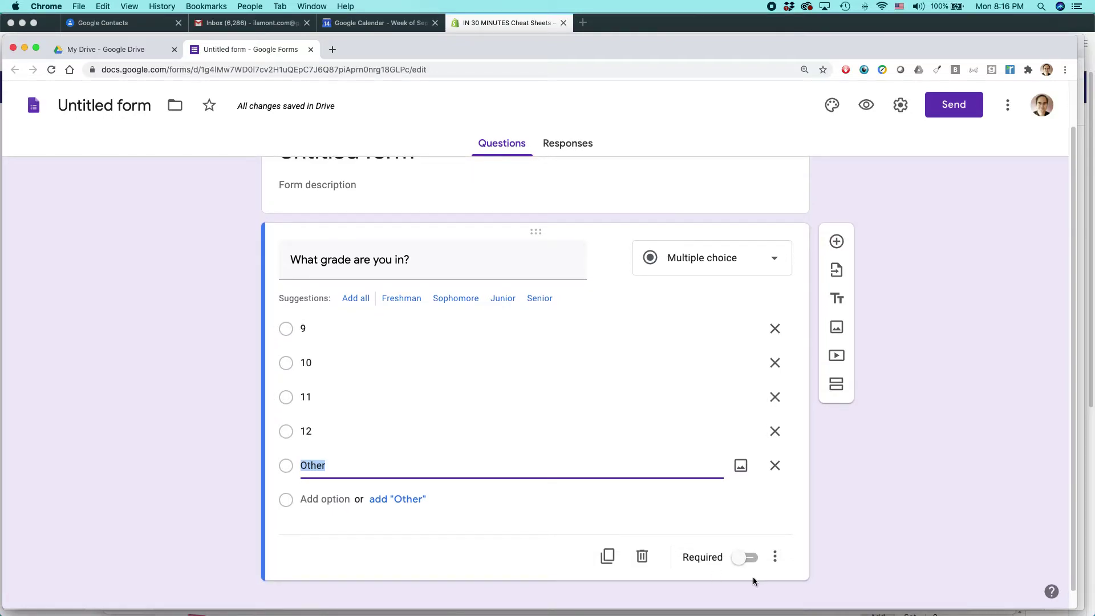
{"action": "left_click", "coordinate": [742, 558]}
{"action": "scroll", "coordinate": [618, 466], "scroll_direction": "down", "scroll_amount": 1}
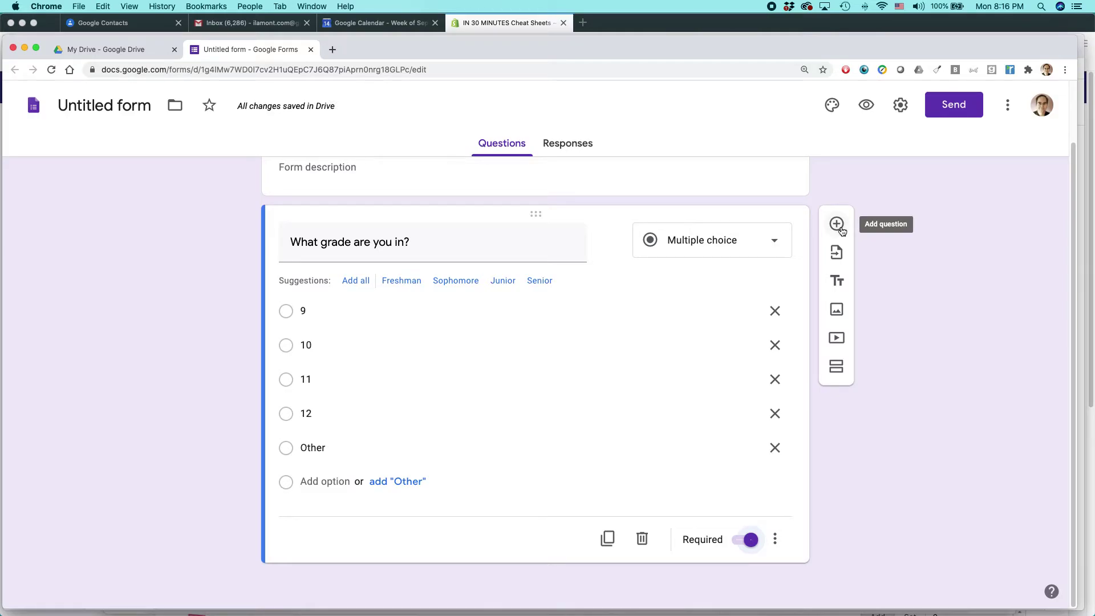
{"action": "left_click", "coordinate": [837, 225]}
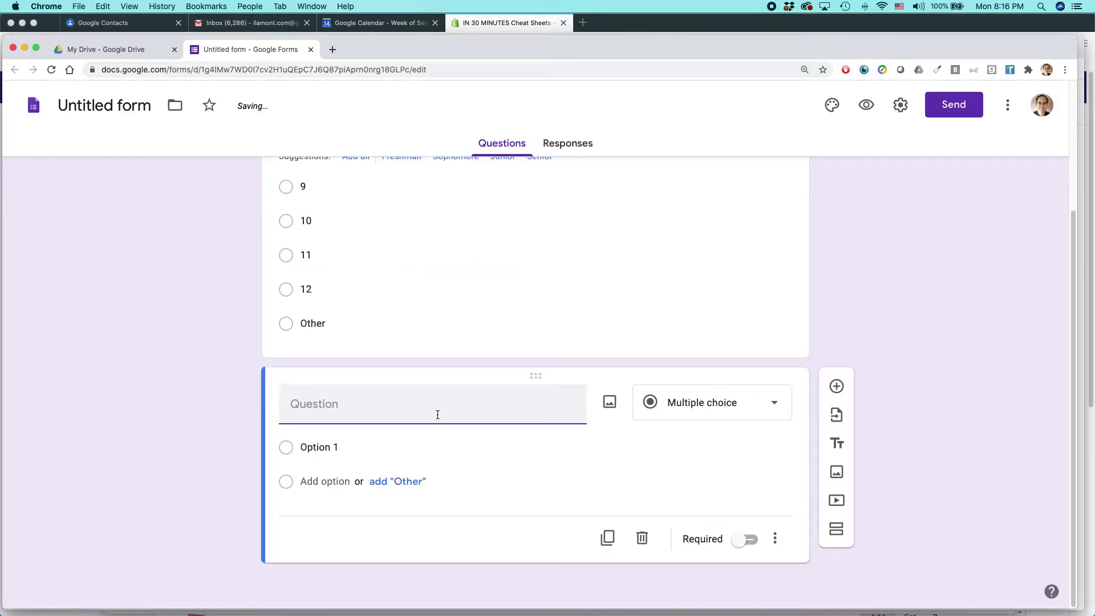
Title the new question 'High School - what is the name?' using the B1 heading.
{"action": "key", "text": "super+grave"}
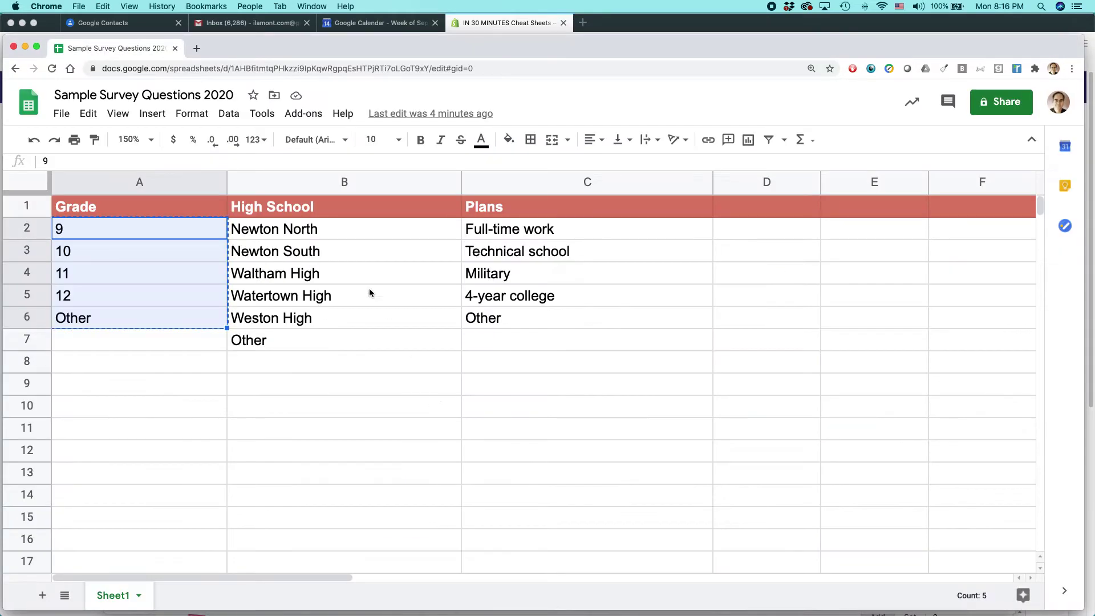
{"action": "double_click", "coordinate": [287, 205]}
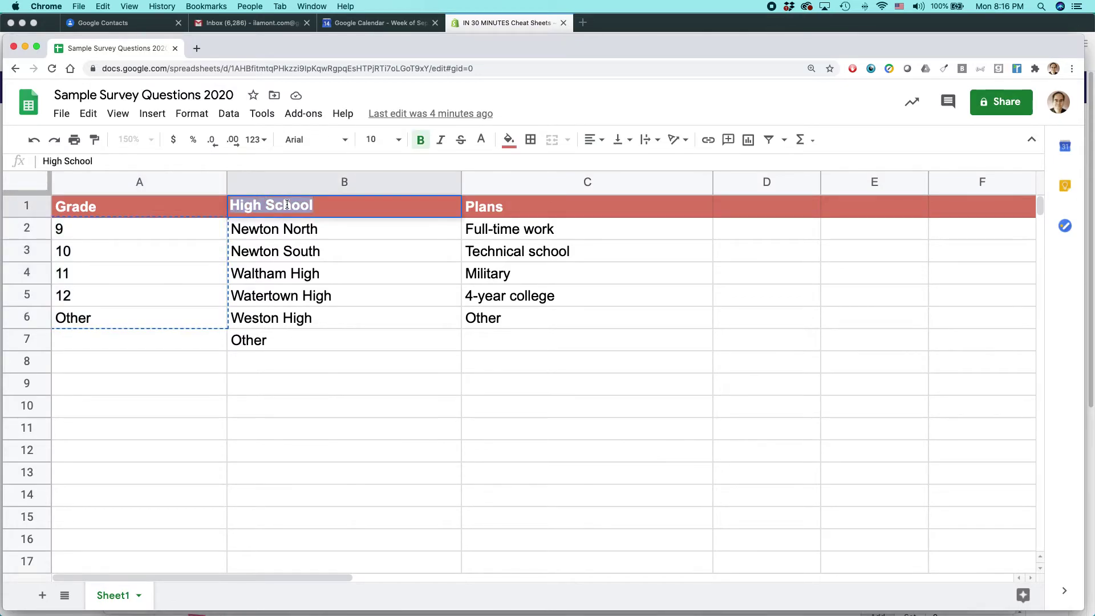
{"action": "key", "text": "super+grave"}
{"action": "left_click", "coordinate": [386, 395]}
{"action": "key", "text": "super+v"}
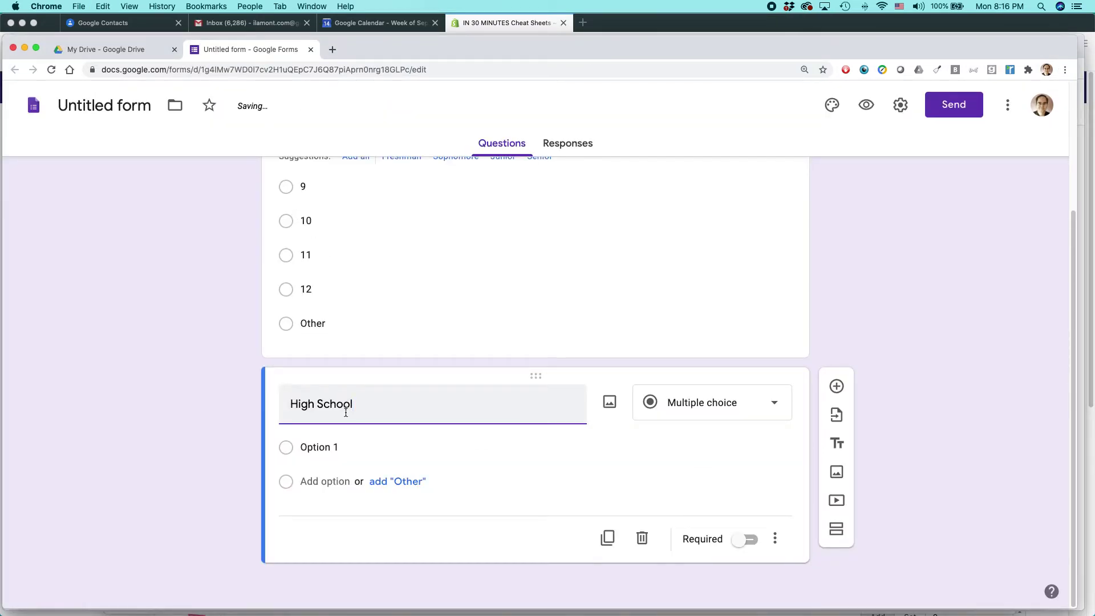
{"action": "type", "text": "- what is"}
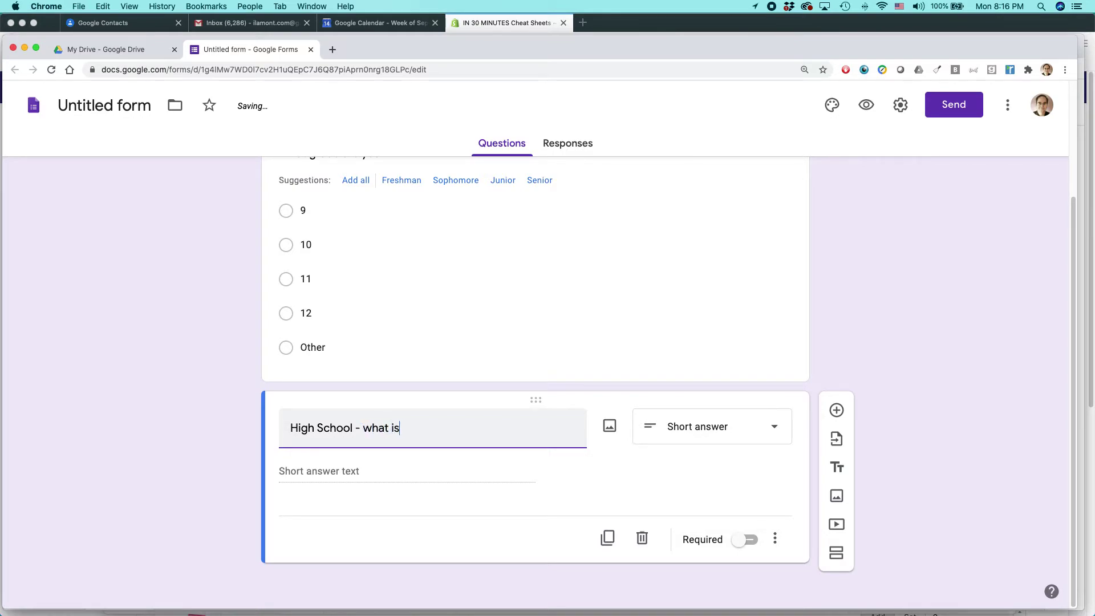
{"action": "type", "text": " the name?"}
Copy the six school names in B2:B7 from the spreadsheet.
{"action": "key", "text": "super+grave"}
{"action": "left_click", "coordinate": [280, 231]}
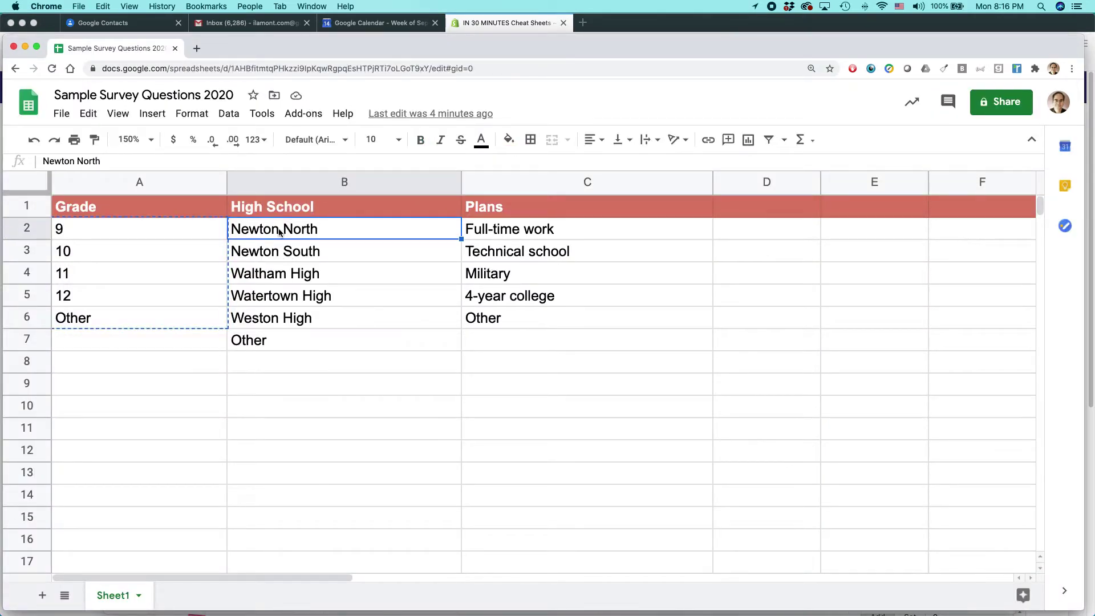
{"action": "left_click_drag", "start_coordinate": [279, 231], "coordinate": [279, 340]}
{"action": "key", "text": "super+c"}
{"action": "key", "text": "super+grave"}
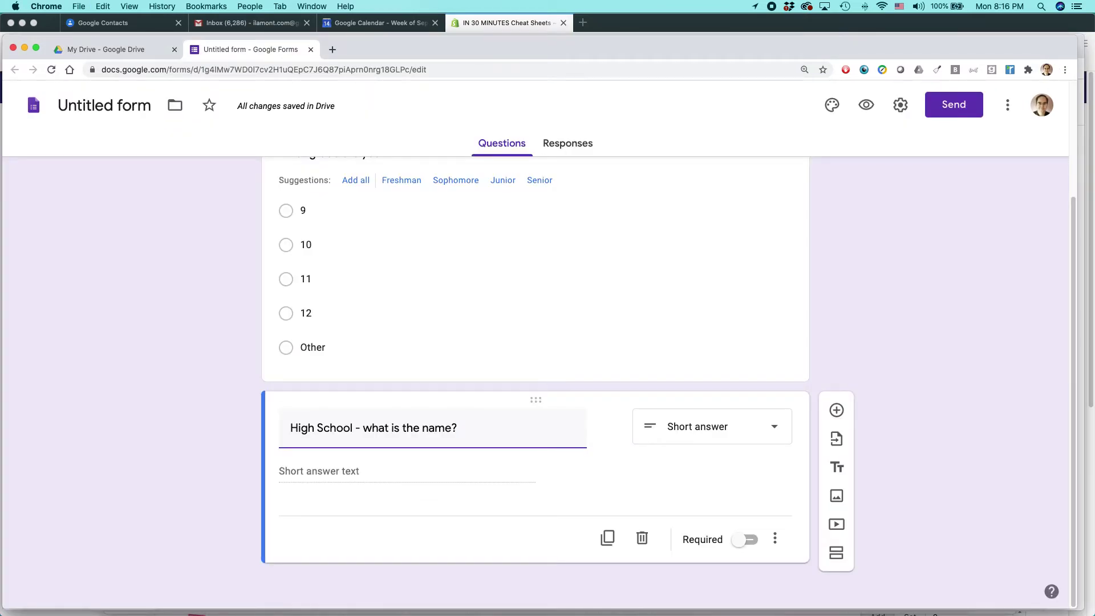
{"action": "left_click", "coordinate": [327, 478]}
Change the High School question to multiple choice and paste the six school names as options.
{"action": "left_click", "coordinate": [780, 428]}
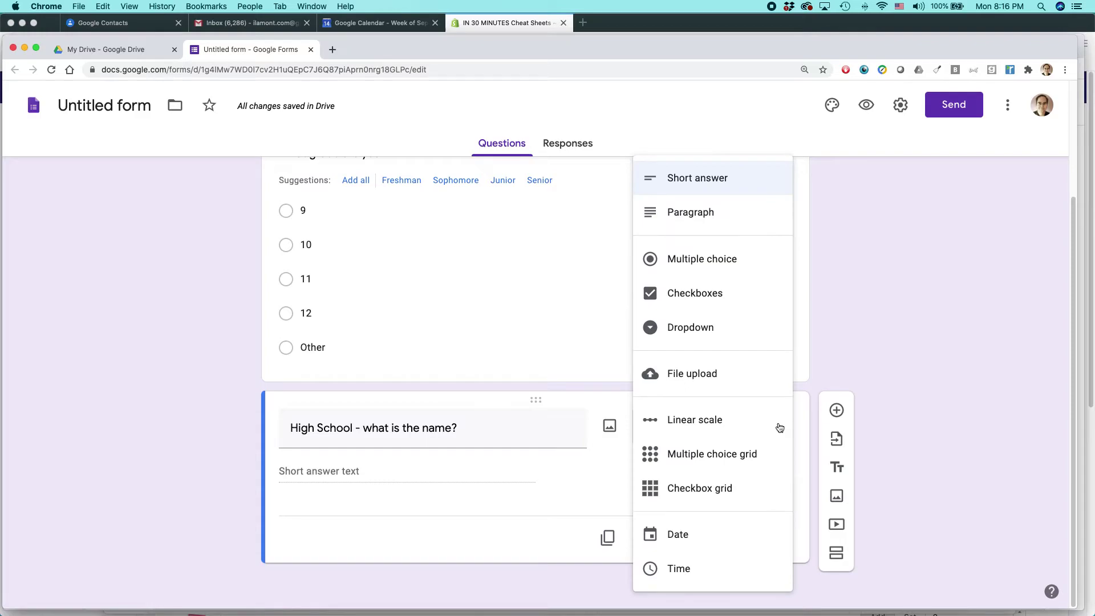
{"action": "left_click", "coordinate": [706, 262]}
{"action": "left_click", "coordinate": [330, 471]}
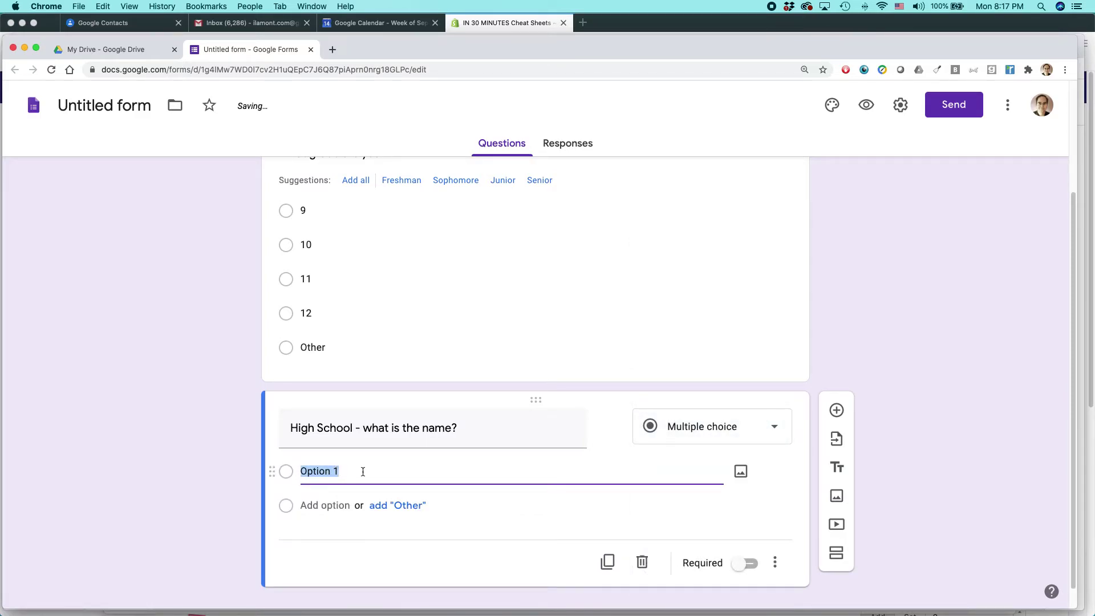
{"action": "key", "text": "super+v"}
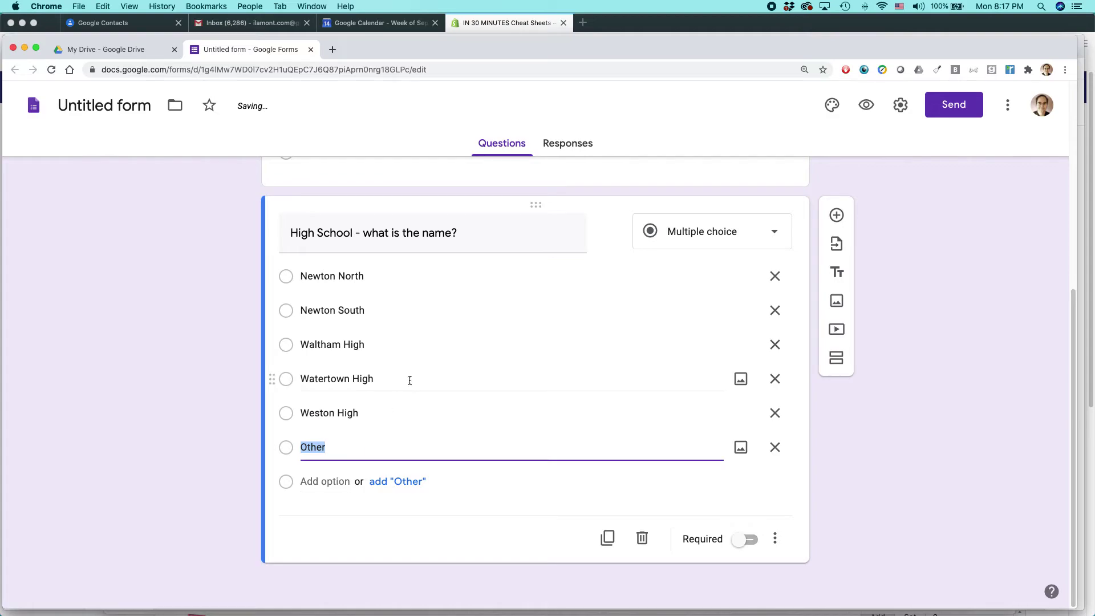
Make the High School question required and add another blank question.
{"action": "scroll", "coordinate": [409, 380], "scroll_direction": "up", "scroll_amount": 1}
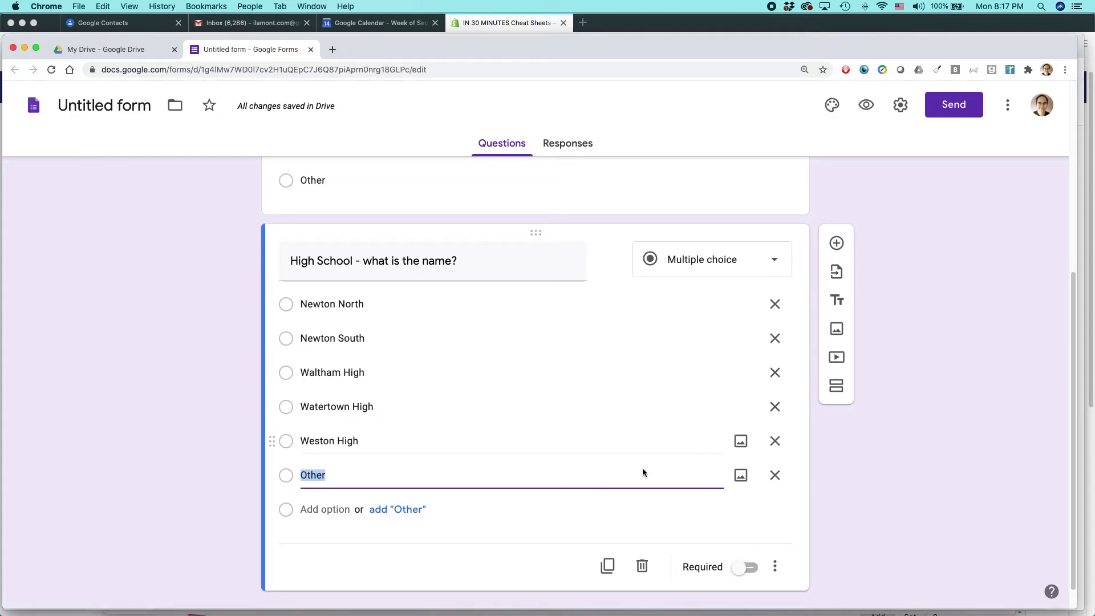
{"action": "left_click", "coordinate": [748, 567]}
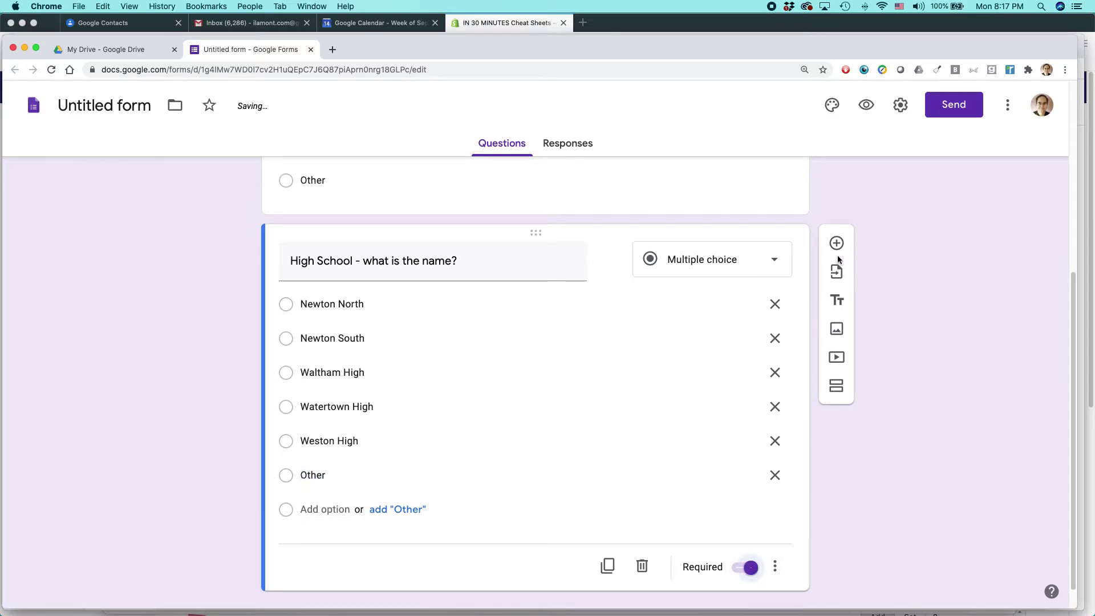
{"action": "left_click", "coordinate": [836, 245]}
{"action": "key", "text": "super+grave"}
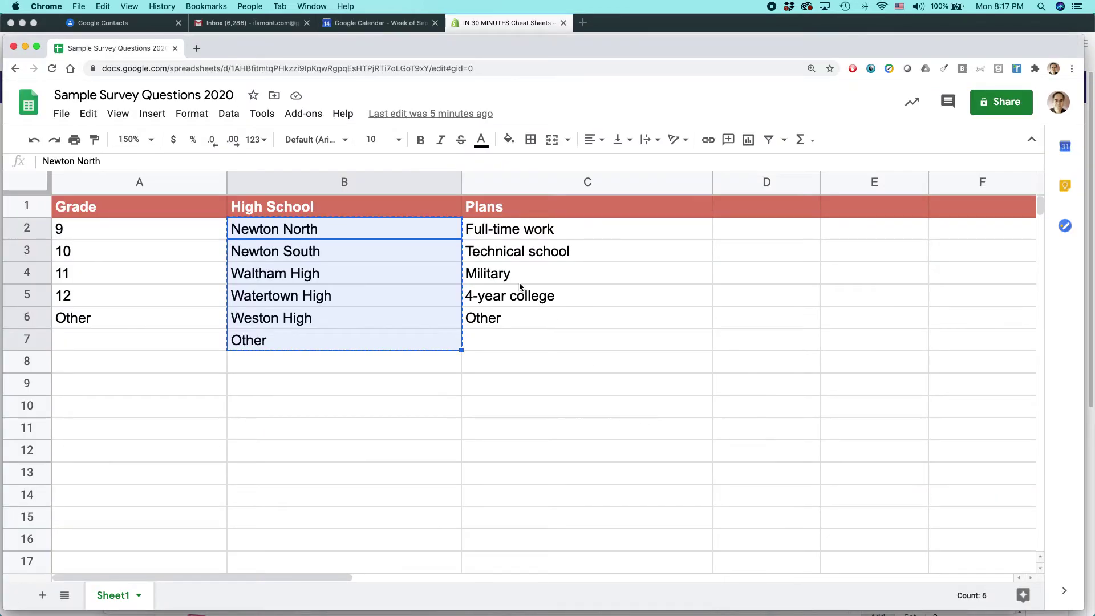
Copy the five Plans entries in C2:C6, Full-time work through Other.
{"action": "left_click", "coordinate": [503, 236]}
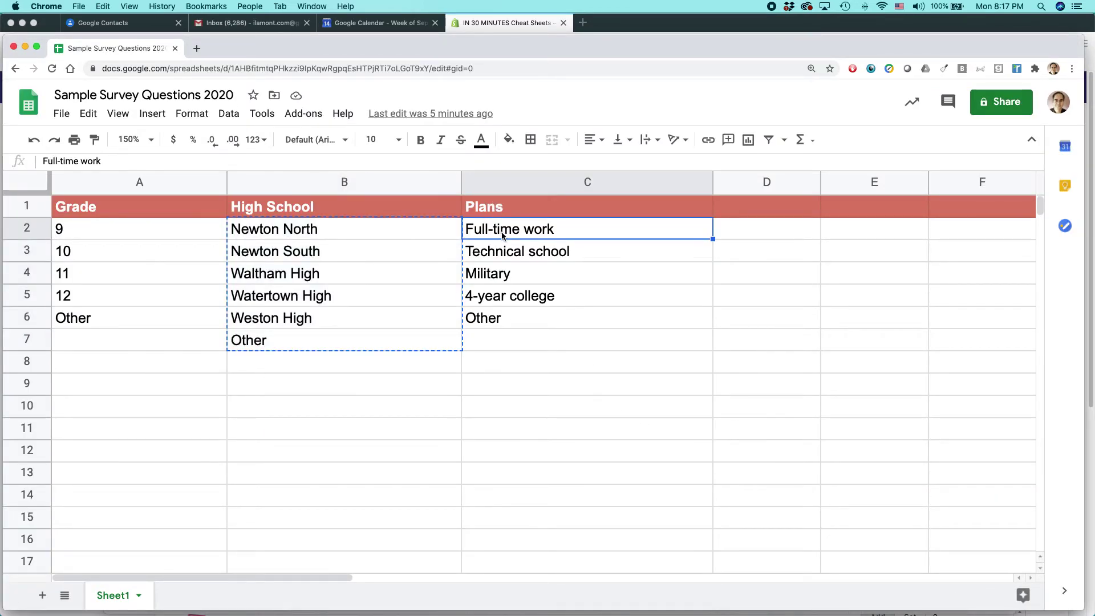
{"action": "left_click_drag", "start_coordinate": [503, 236], "coordinate": [507, 317]}
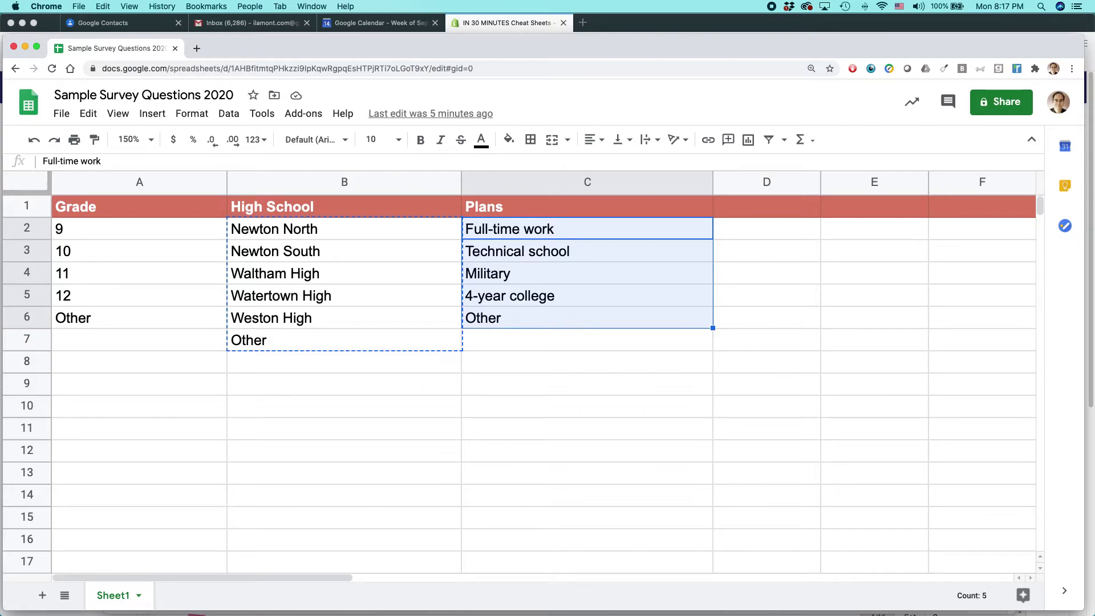
{"action": "left_click", "coordinate": [504, 229]}
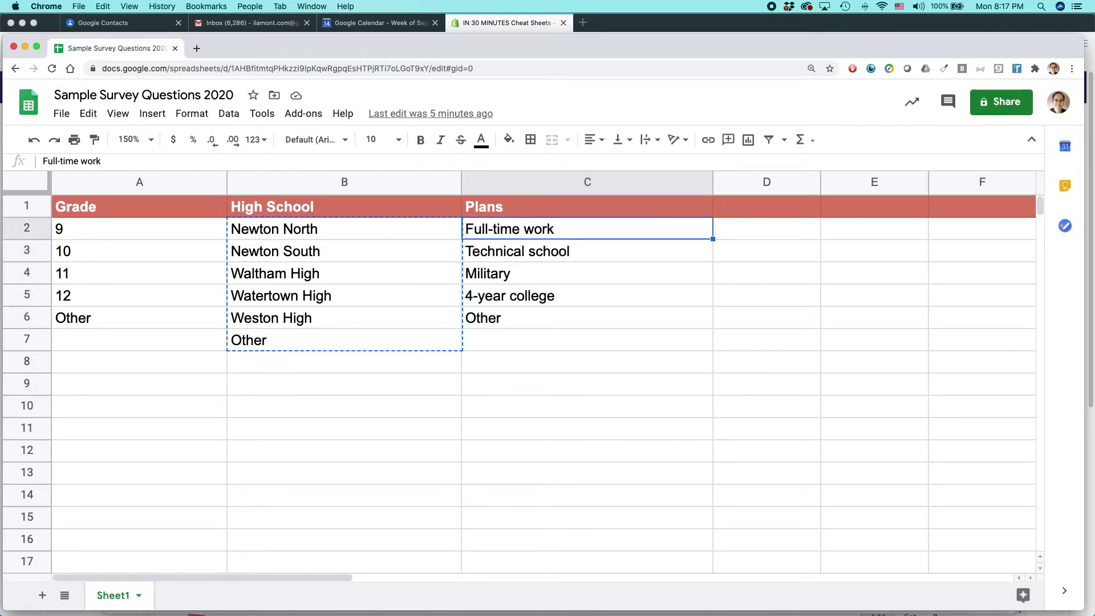
{"action": "key", "text": "shift+Down"}
{"action": "key", "text": "shift+Down"}
{"action": "key", "text": "shift+Down"}
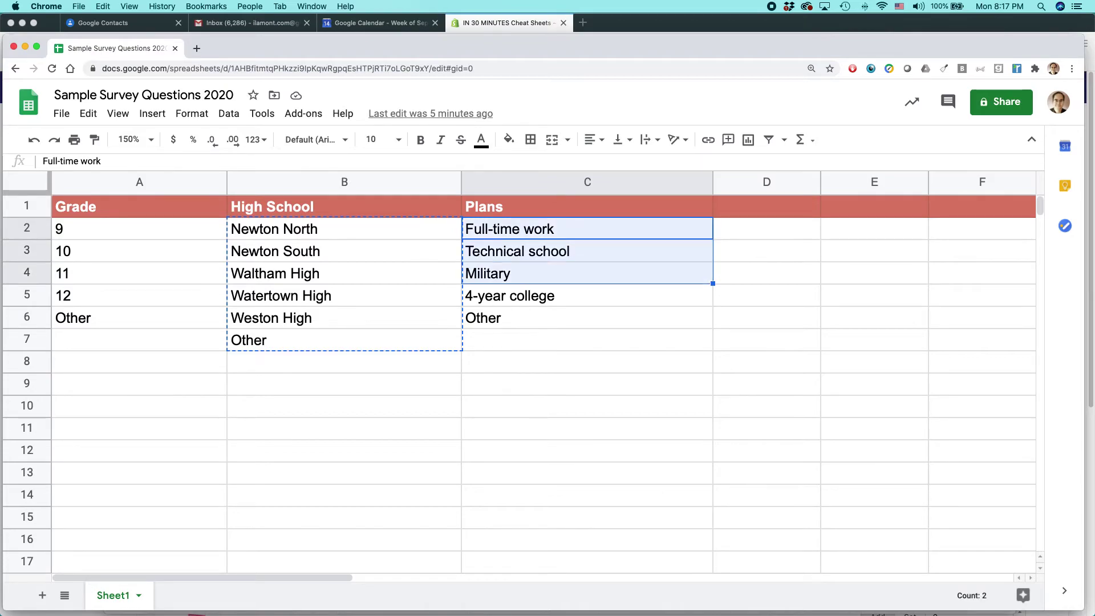
{"action": "key", "text": "shift+Down"}
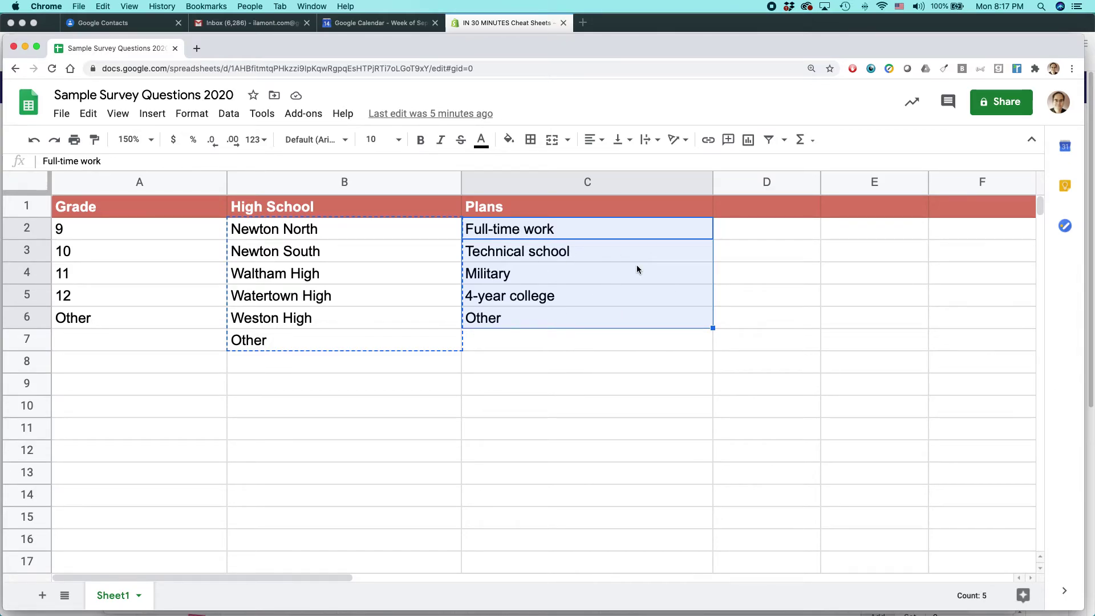
{"action": "key", "text": "super+c"}
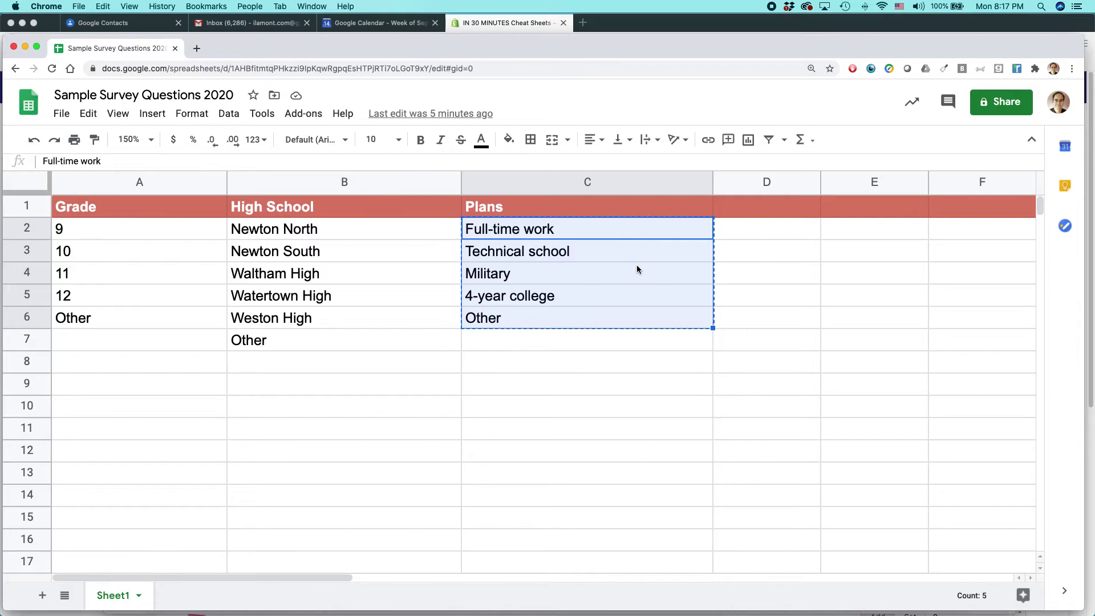
Add required question 'What are your plans after graduating?' with options Full-time work, Technical school, Military, 4-year college, Other.
{"action": "key", "text": "super+grave"}
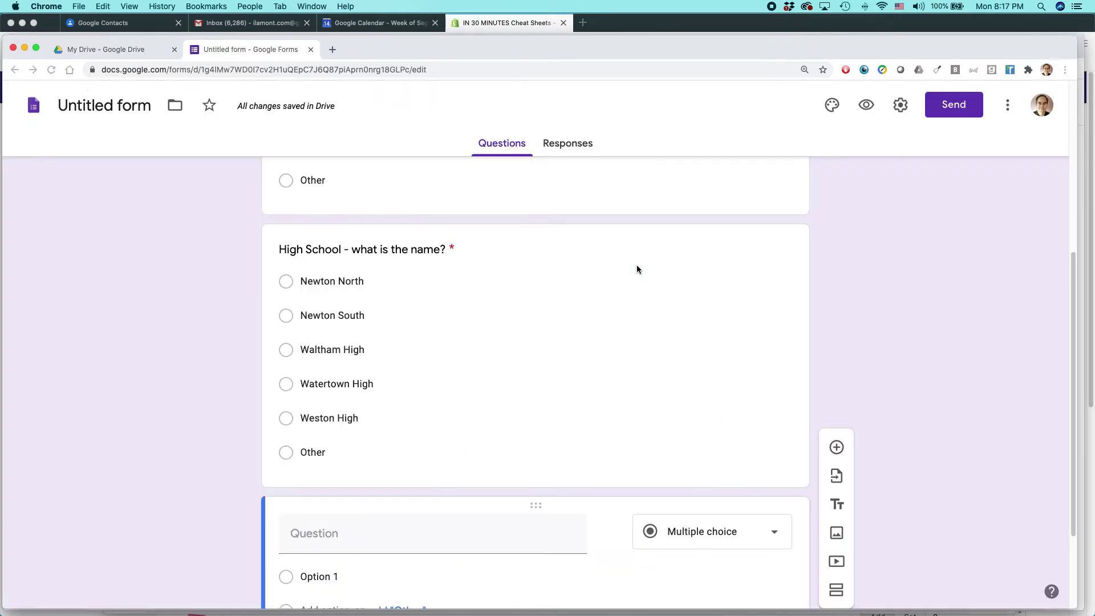
{"action": "type", "text": "What are your plans a"}
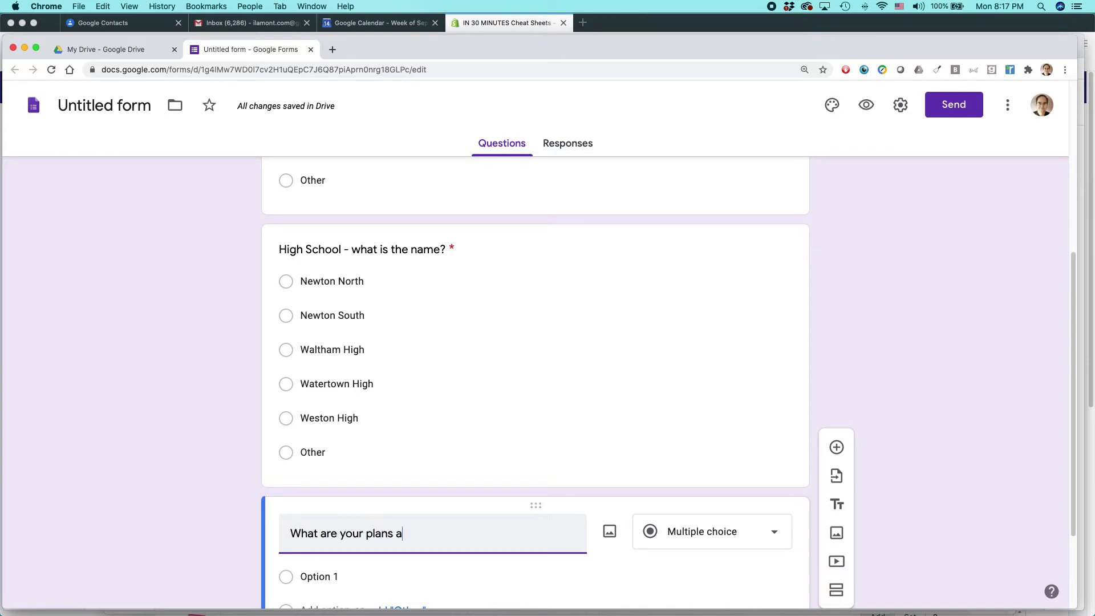
{"action": "type", "text": "fter grad"}
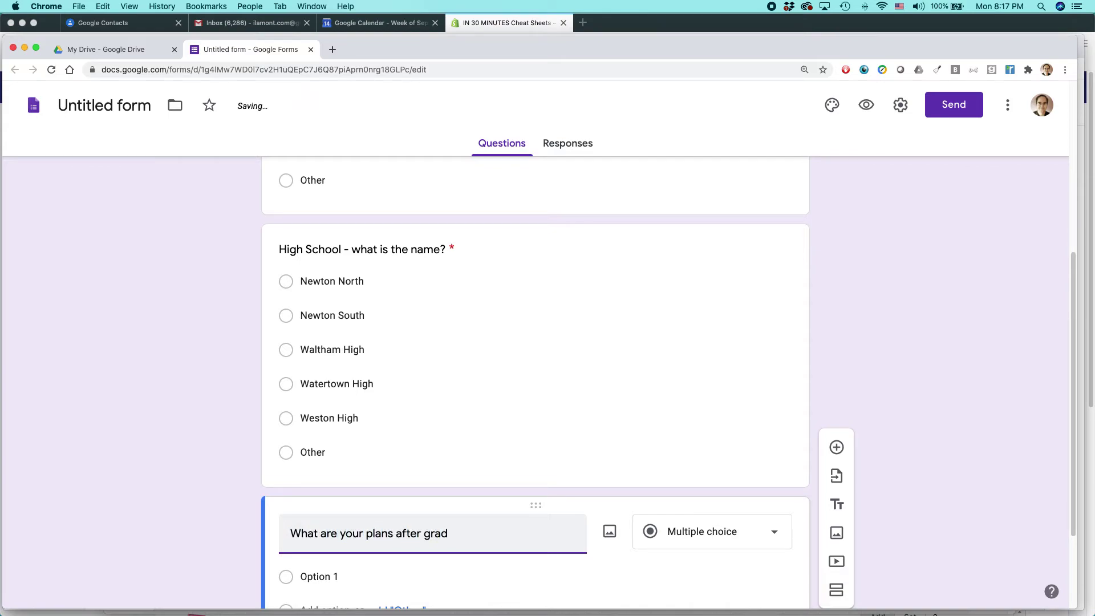
{"action": "type", "text": "uating>"}
{"action": "key", "text": "BackSpace"}
{"action": "type", "text": "?"}
{"action": "left_click", "coordinate": [319, 577]}
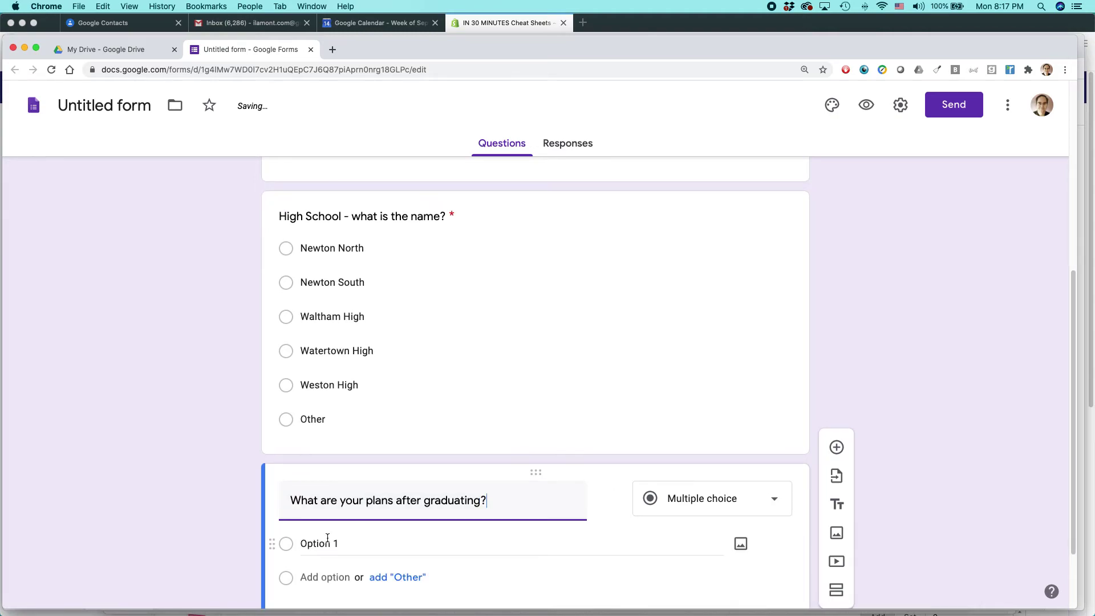
{"action": "key", "text": "super+v"}
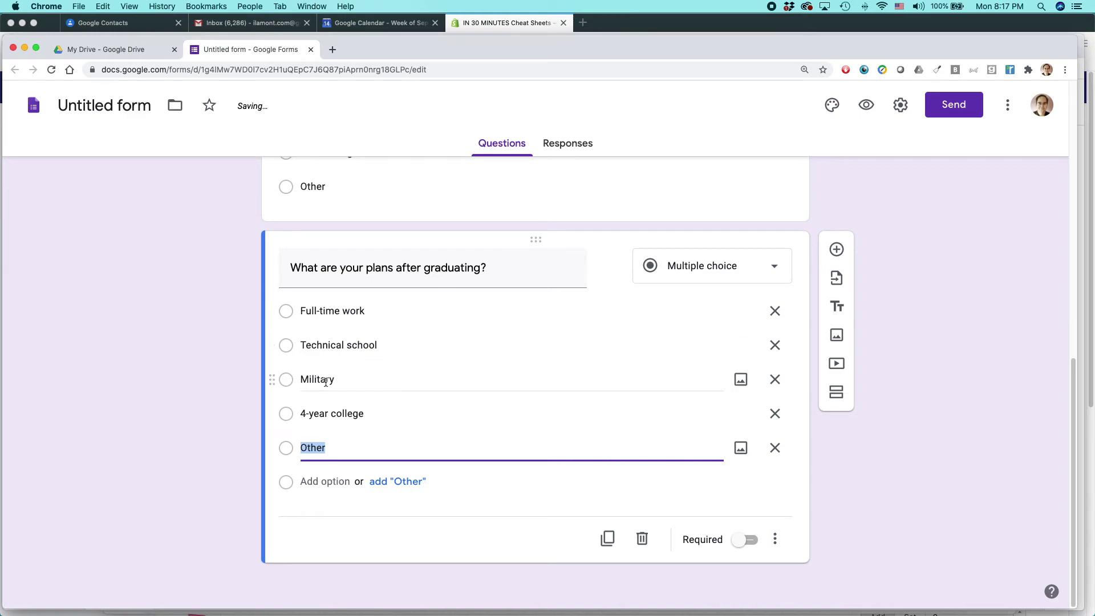
{"action": "left_click", "coordinate": [748, 539]}
In form settings, turn off organization-only access, enable Limit to 1 response and Collect email addresses, and save.
{"action": "scroll", "coordinate": [889, 472], "scroll_direction": "up", "scroll_amount": 10}
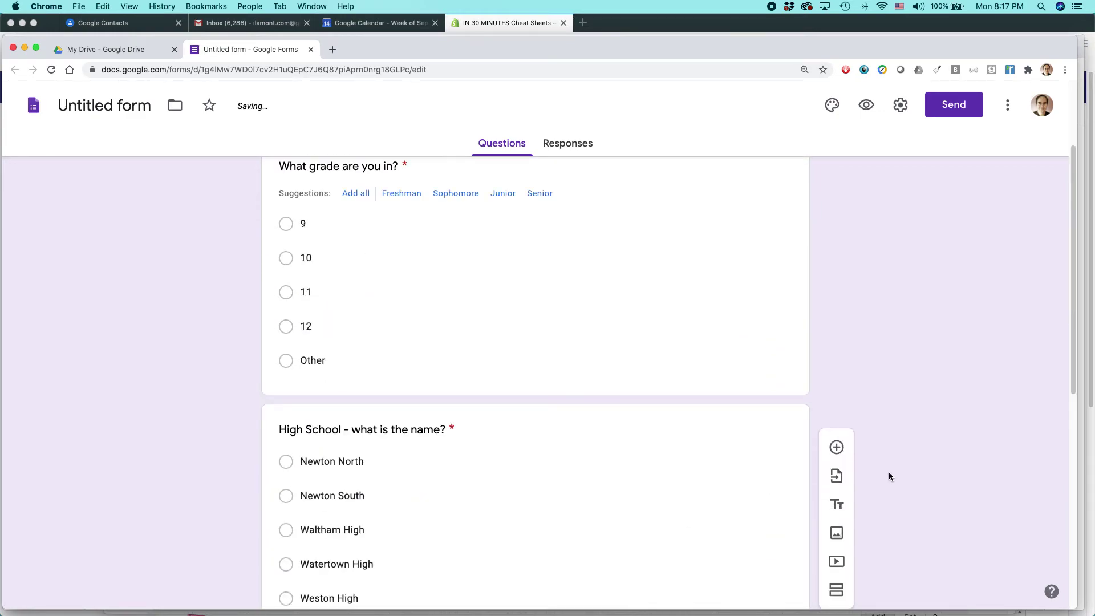
{"action": "left_click", "coordinate": [900, 105]}
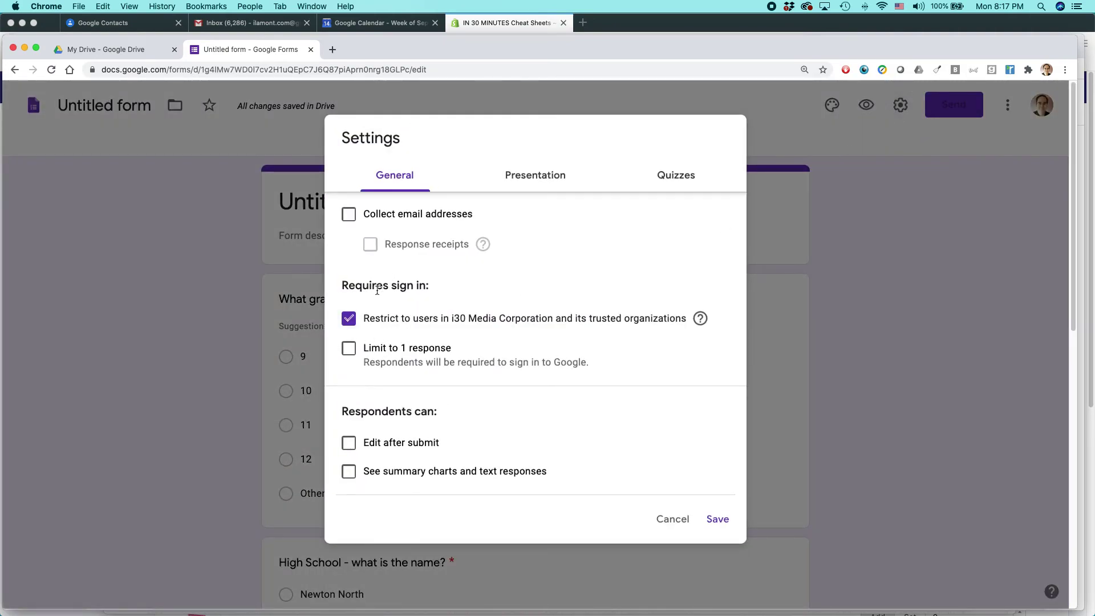
{"action": "left_click_drag", "start_coordinate": [343, 285], "coordinate": [436, 285]}
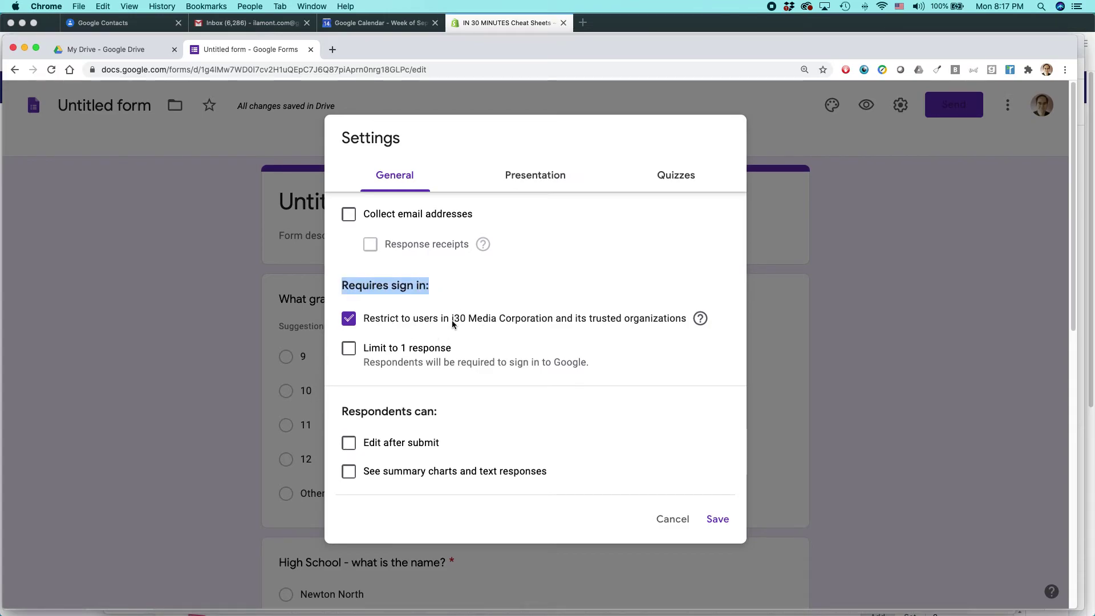
{"action": "left_click", "coordinate": [347, 320]}
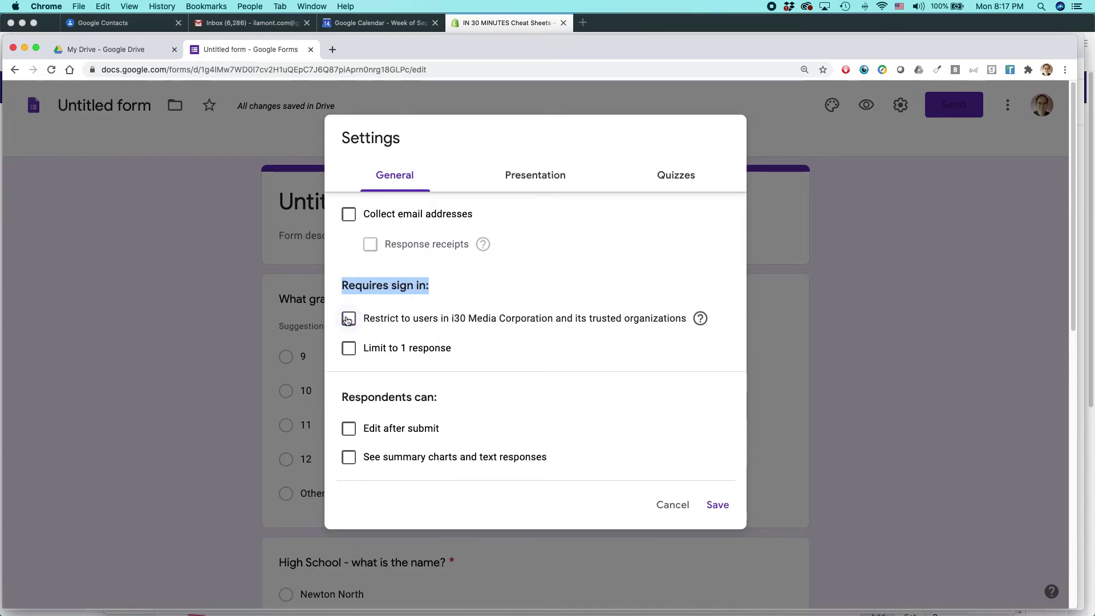
{"action": "left_click", "coordinate": [349, 349]}
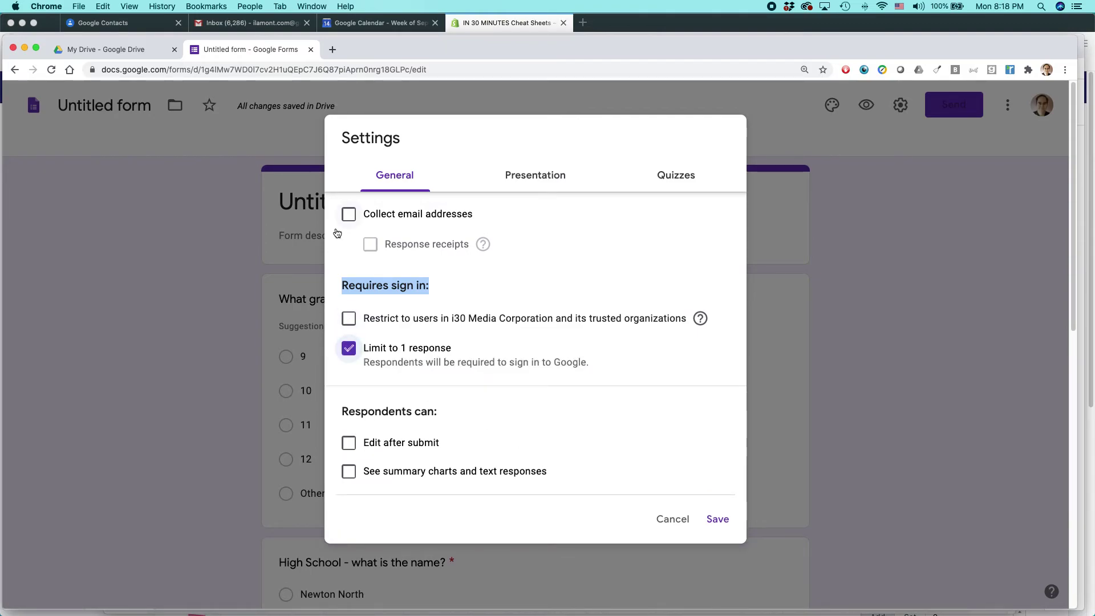
{"action": "left_click", "coordinate": [349, 217]}
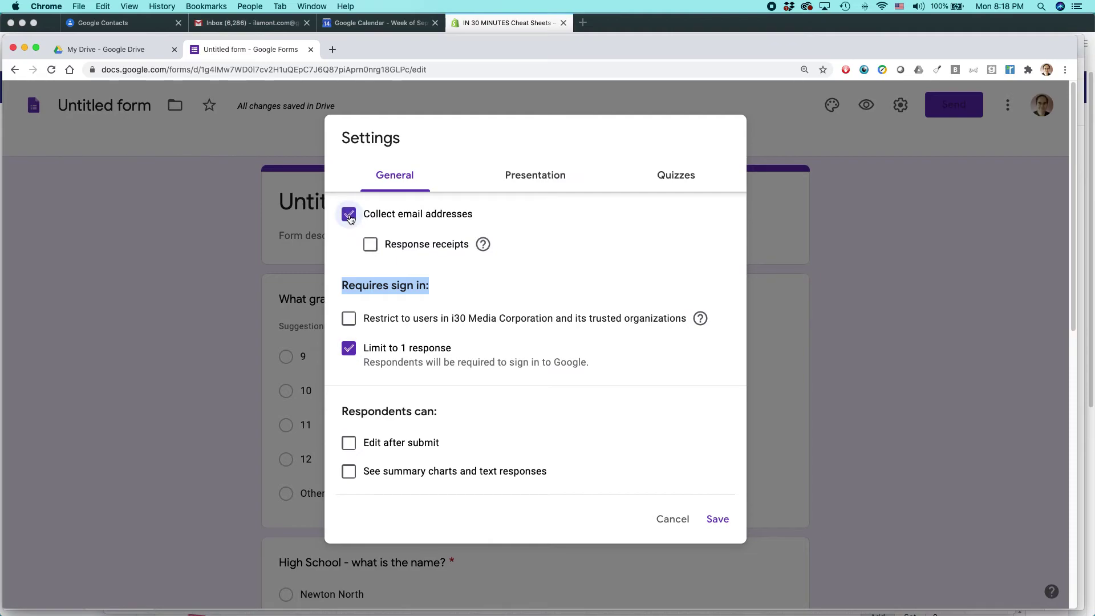
{"action": "left_click", "coordinate": [720, 520]}
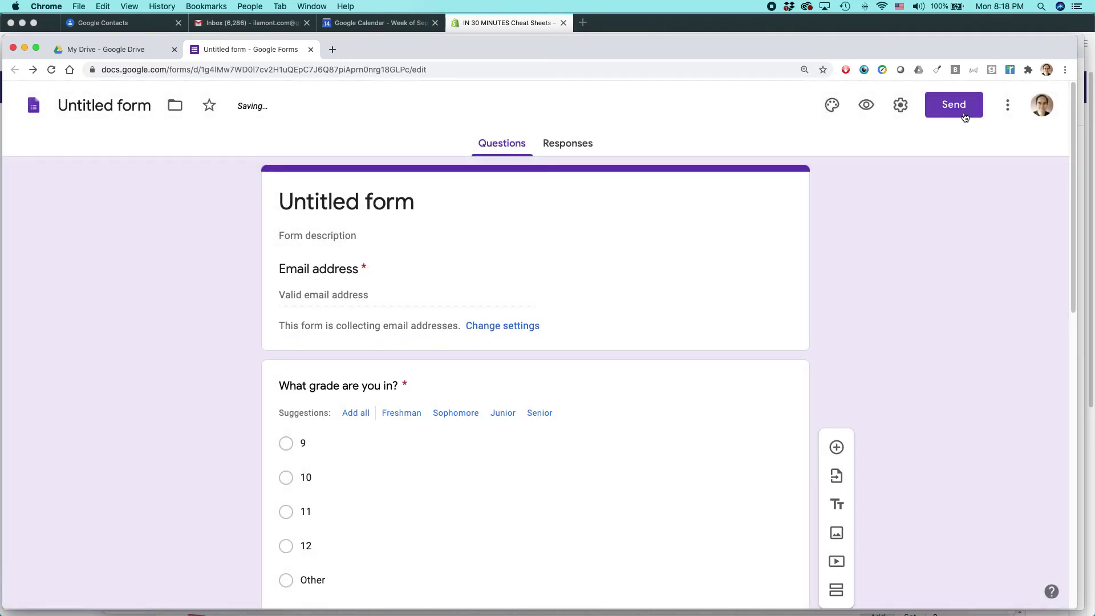
Copy the form's shortened forms.gle share link from the Send form dialog.
{"action": "left_click", "coordinate": [962, 108]}
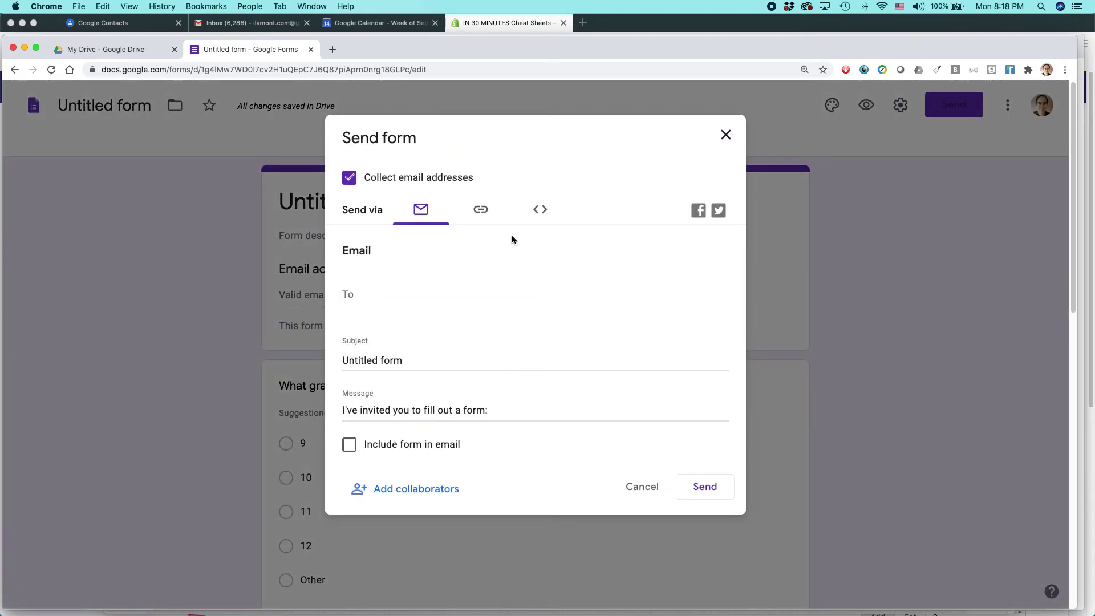
{"action": "left_click", "coordinate": [481, 210]}
{"action": "left_click", "coordinate": [350, 301]}
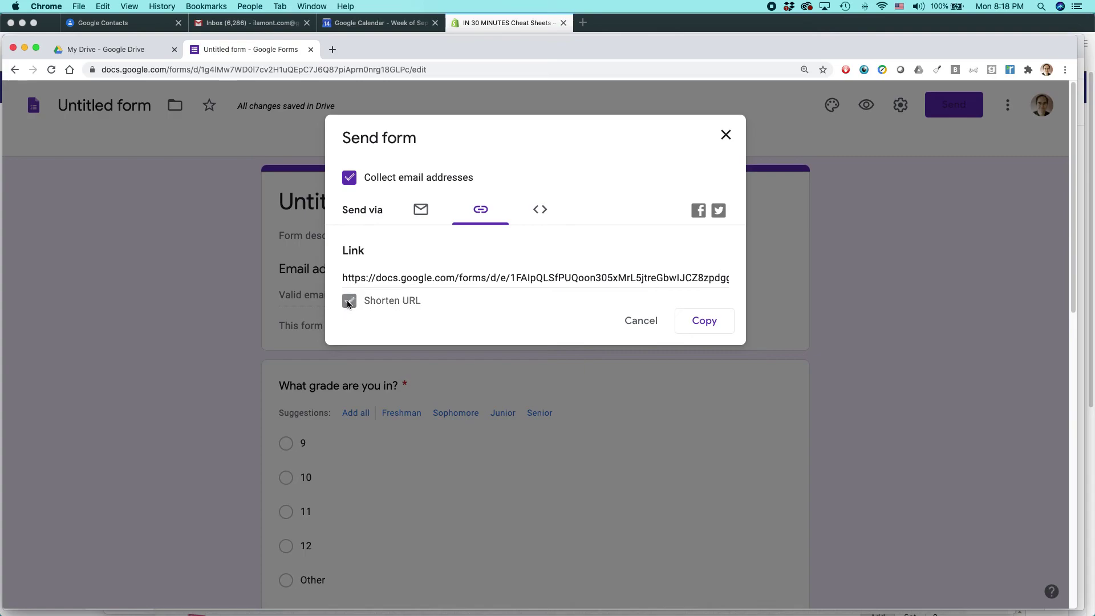
{"action": "left_click", "coordinate": [402, 284]}
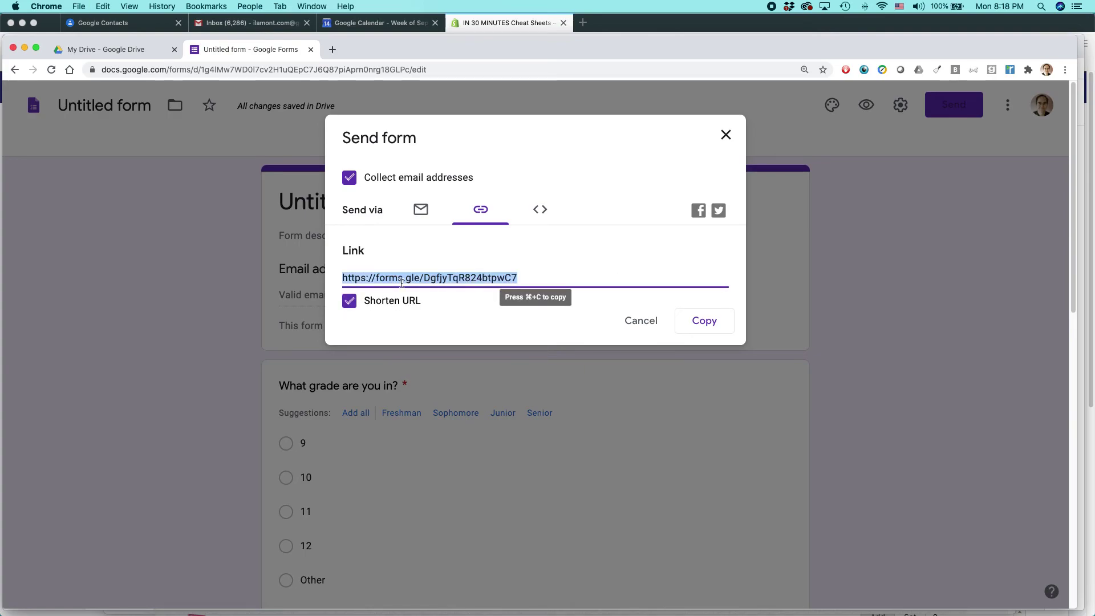
{"action": "left_click", "coordinate": [709, 323]}
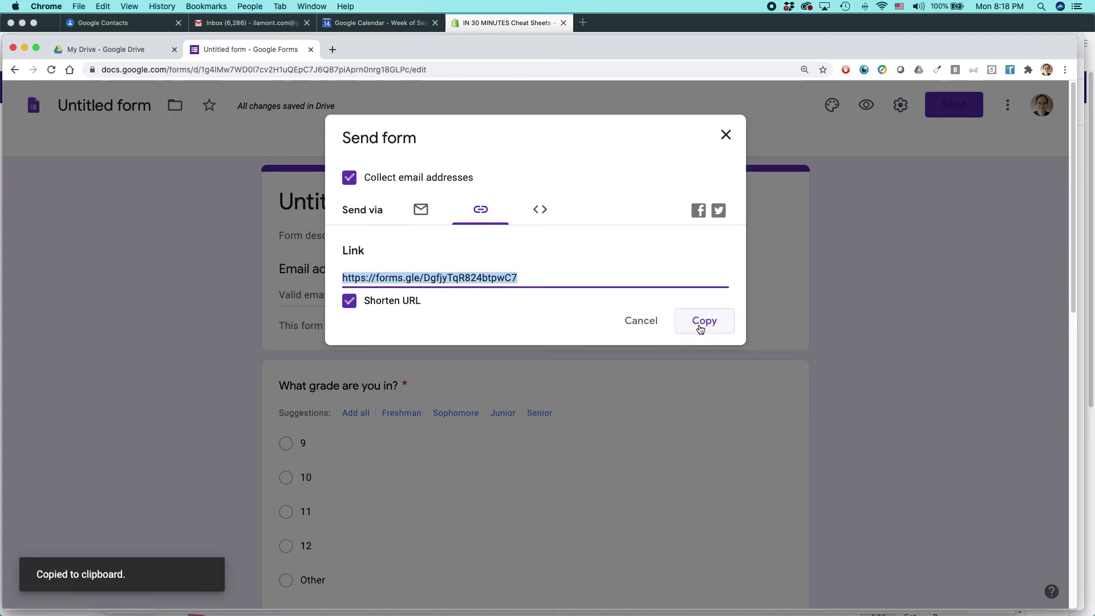
Check the live form in Safari, scrolling through it, then return to the form editor.
{"action": "key", "text": "super+Tab"}
{"action": "key", "text": "super+Tab"}
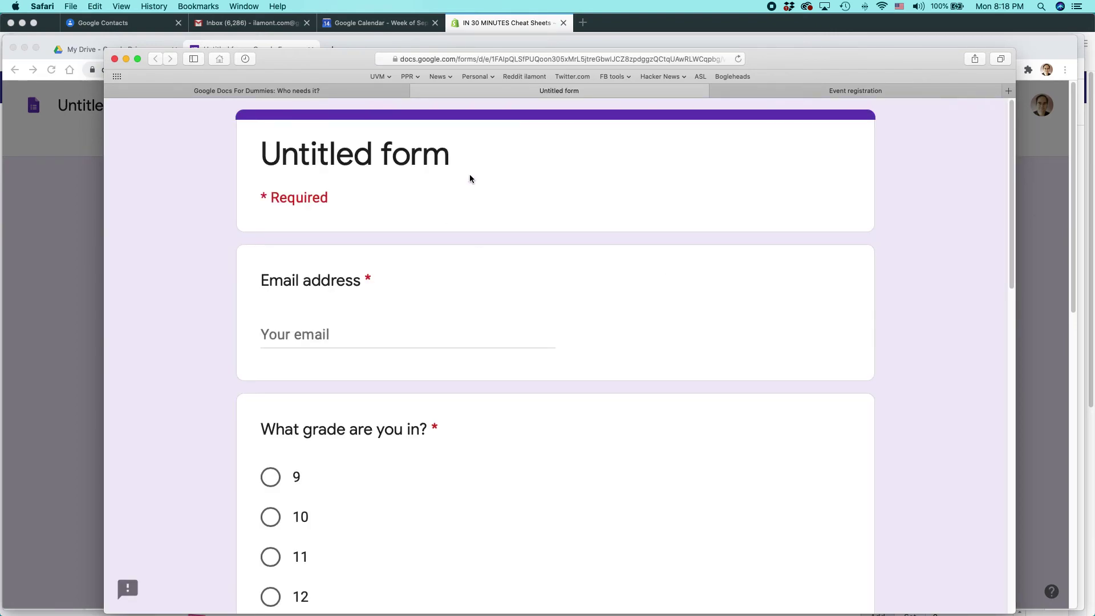
{"action": "scroll", "coordinate": [461, 166], "scroll_direction": "down", "scroll_amount": 10}
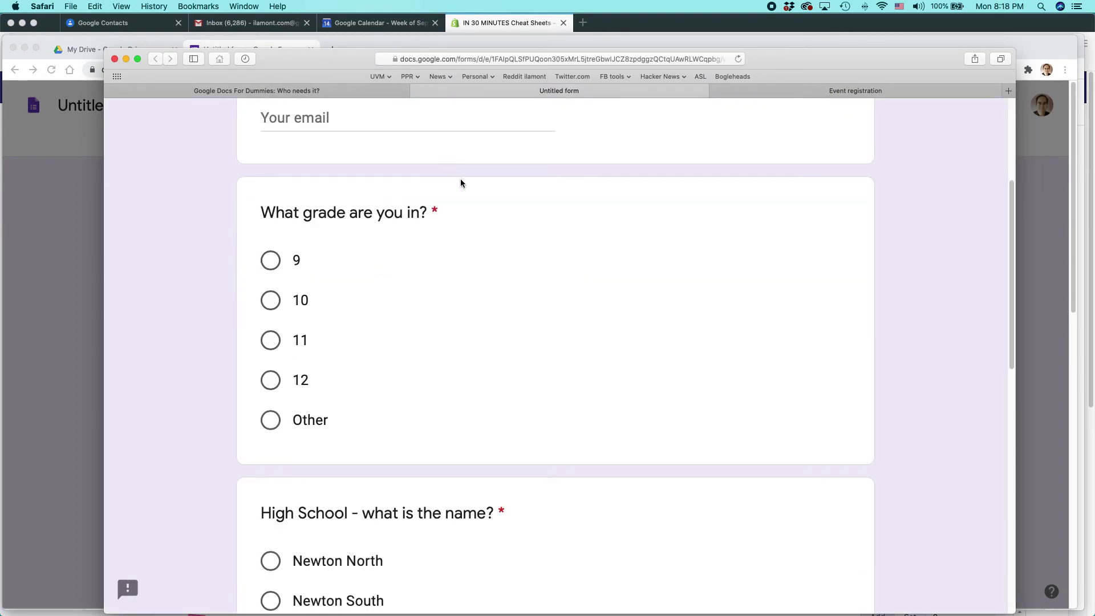
{"action": "scroll", "coordinate": [461, 181], "scroll_direction": "down", "scroll_amount": 5}
{"action": "scroll", "coordinate": [461, 180], "scroll_direction": "up", "scroll_amount": 20}
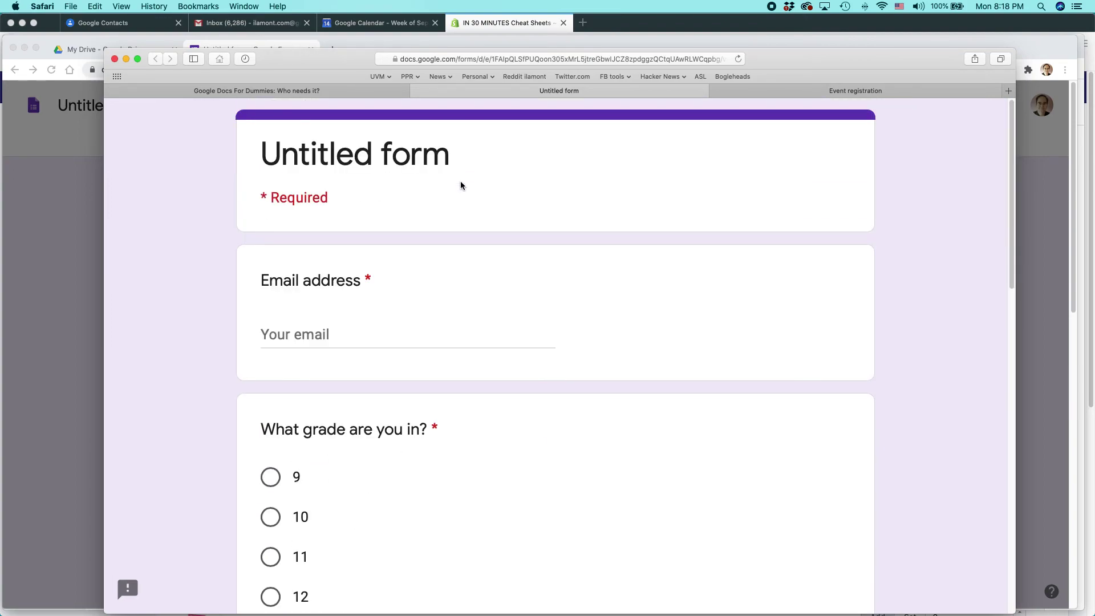
{"action": "key", "text": "super+Tab"}
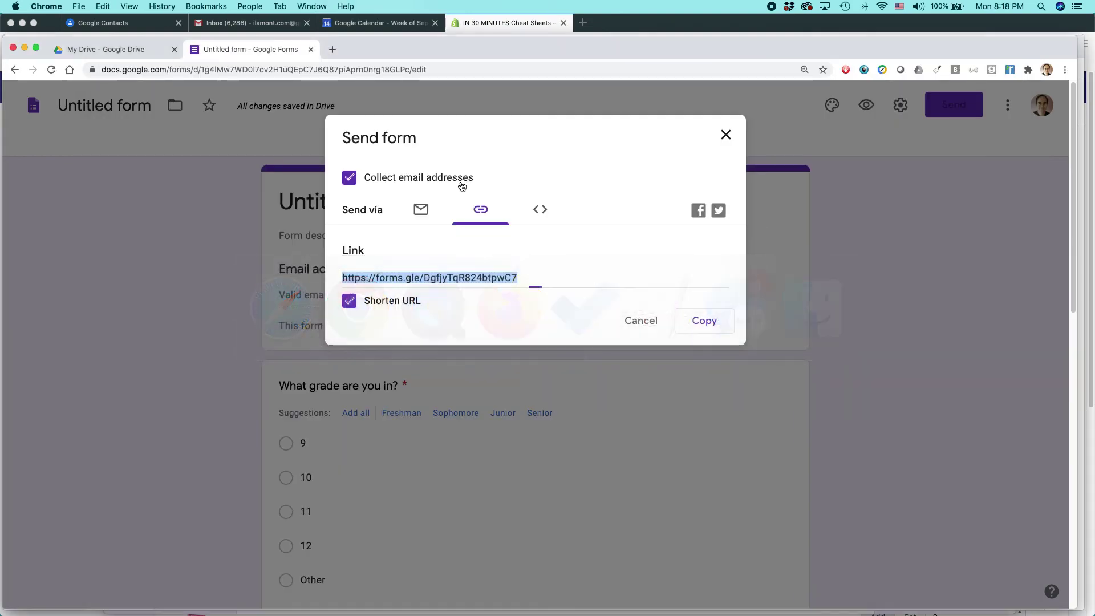
Cancel the Send form dialog and open the Google Drive & Docs In 30 Minutes page in Safari.
{"action": "left_click", "coordinate": [635, 317]}
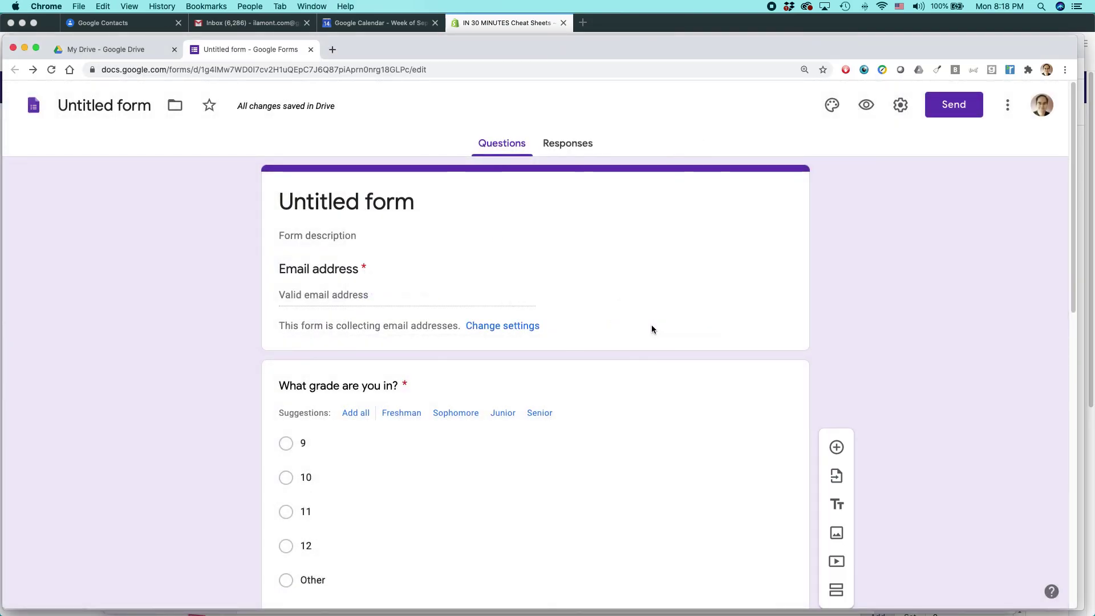
{"action": "key", "text": "super+grave"}
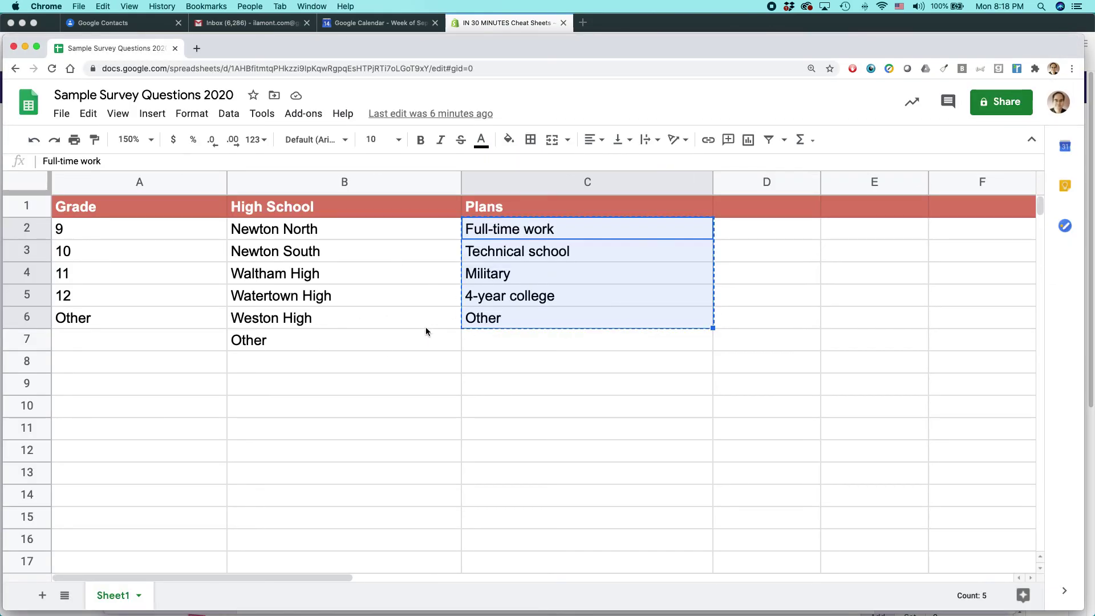
{"action": "key", "text": "super+Tab"}
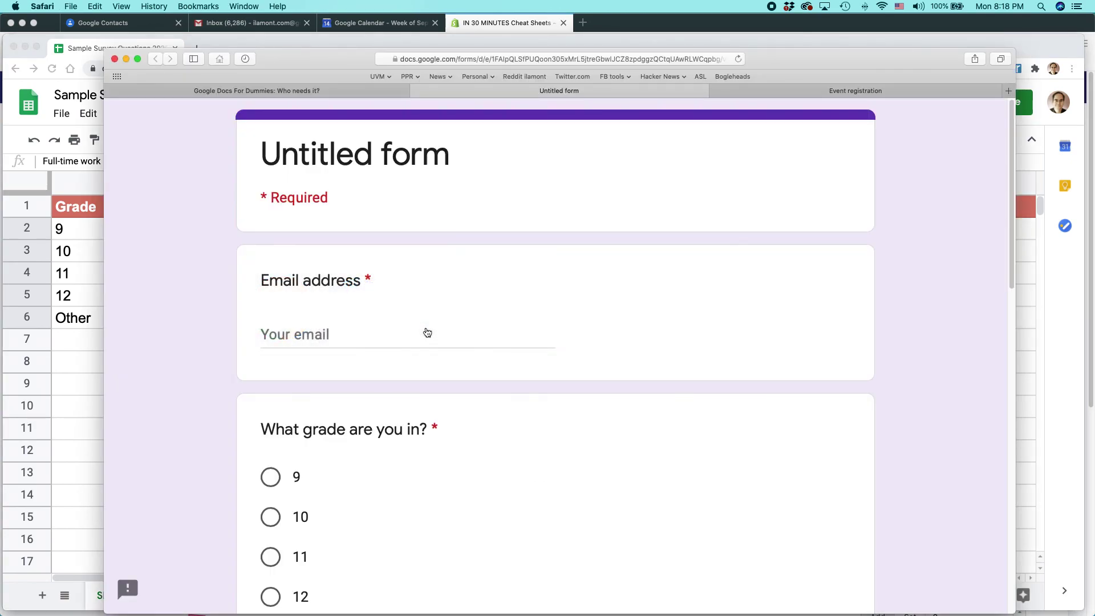
{"action": "left_click", "coordinate": [331, 91]}
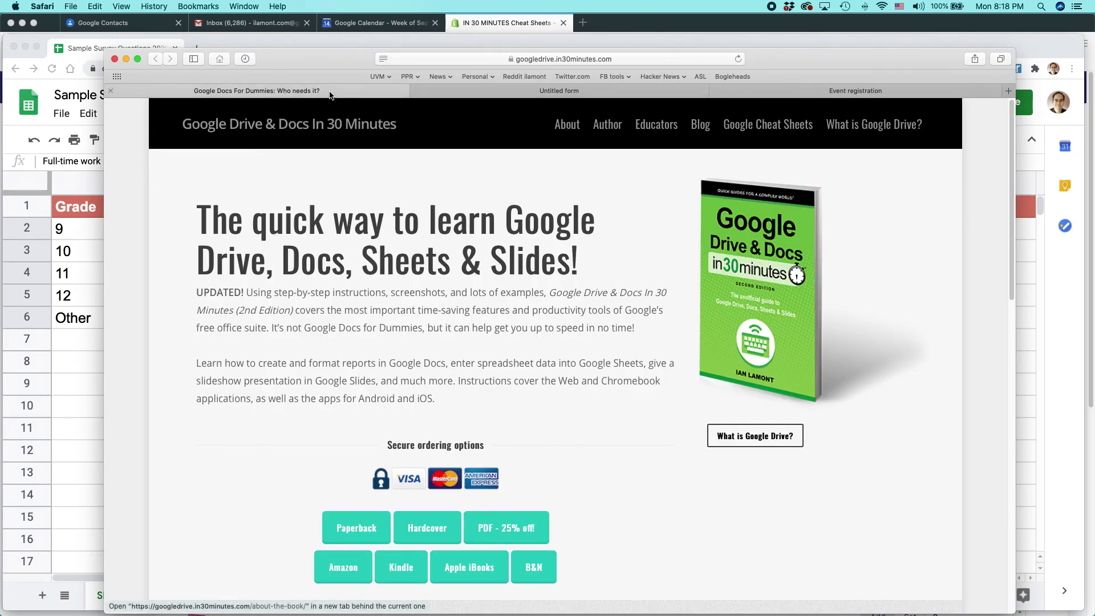